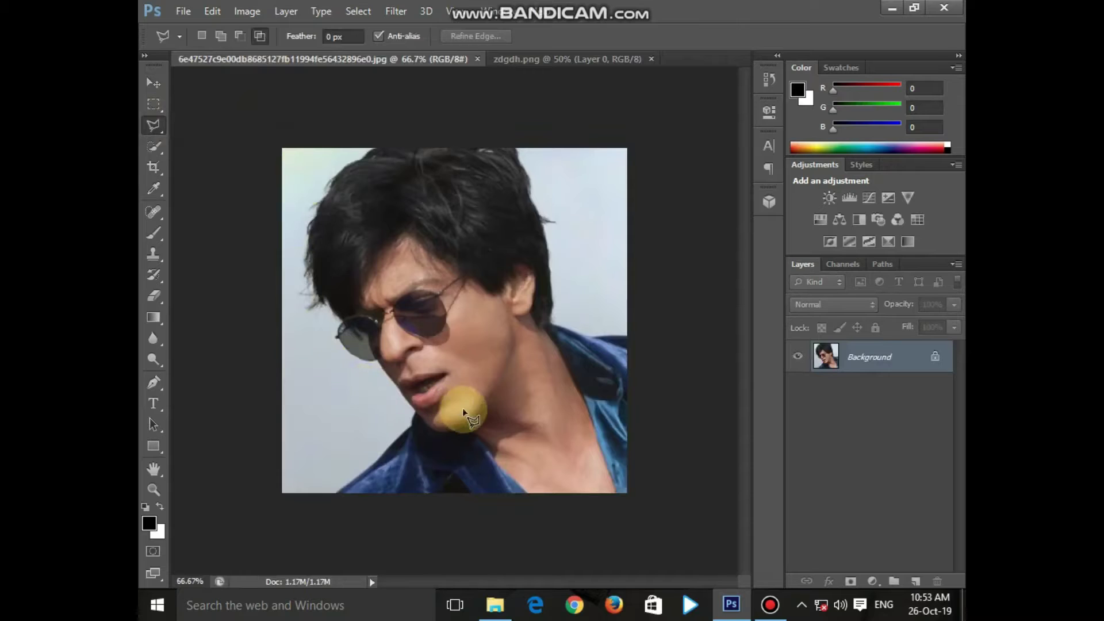
- Outline the man's head, neck and shirt with the Polygonal Lasso and copy the selection to a new layer
mouse_move(553, 323)
mouse_down()
mouse_move(552, 237)
mouse_move(523, 158)
mouse_move(536, 166)
mouse_move(516, 147)
mouse_move(374, 144)
mouse_move(336, 157)
mouse_move(358, 156)
mouse_move(330, 173)
mouse_move(364, 161)
mouse_move(328, 170)
mouse_move(303, 268)
mouse_move(320, 311)
mouse_move(341, 323)
mouse_move(303, 262)
mouse_move(340, 346)
mouse_move(376, 365)
mouse_move(392, 392)
mouse_move(378, 361)
mouse_move(413, 412)
mouse_move(407, 454)
mouse_up()
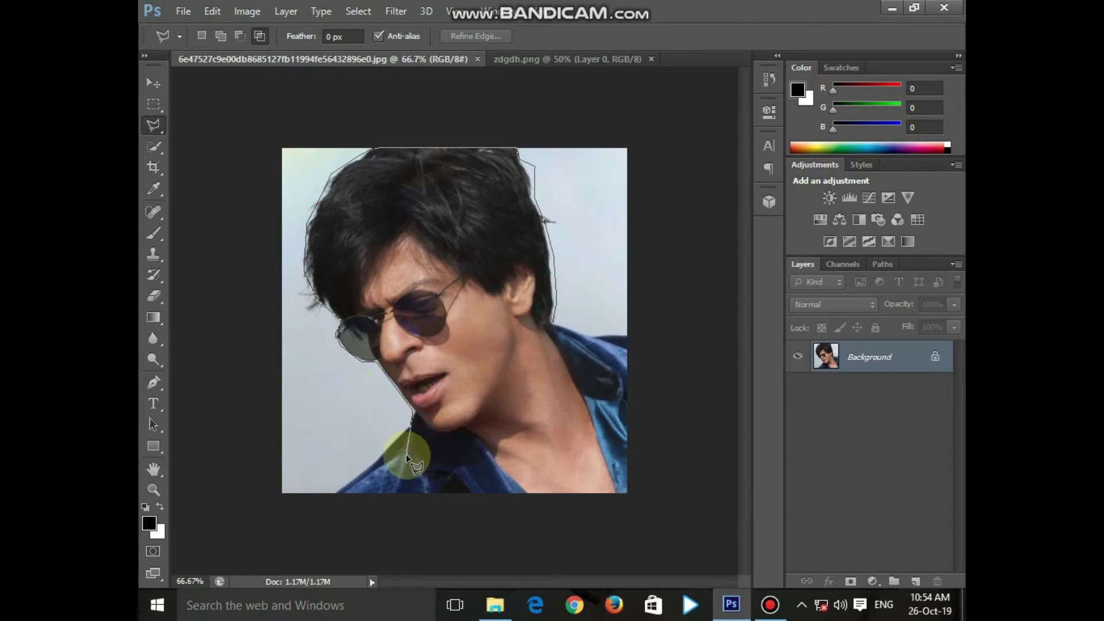
click(398, 462)
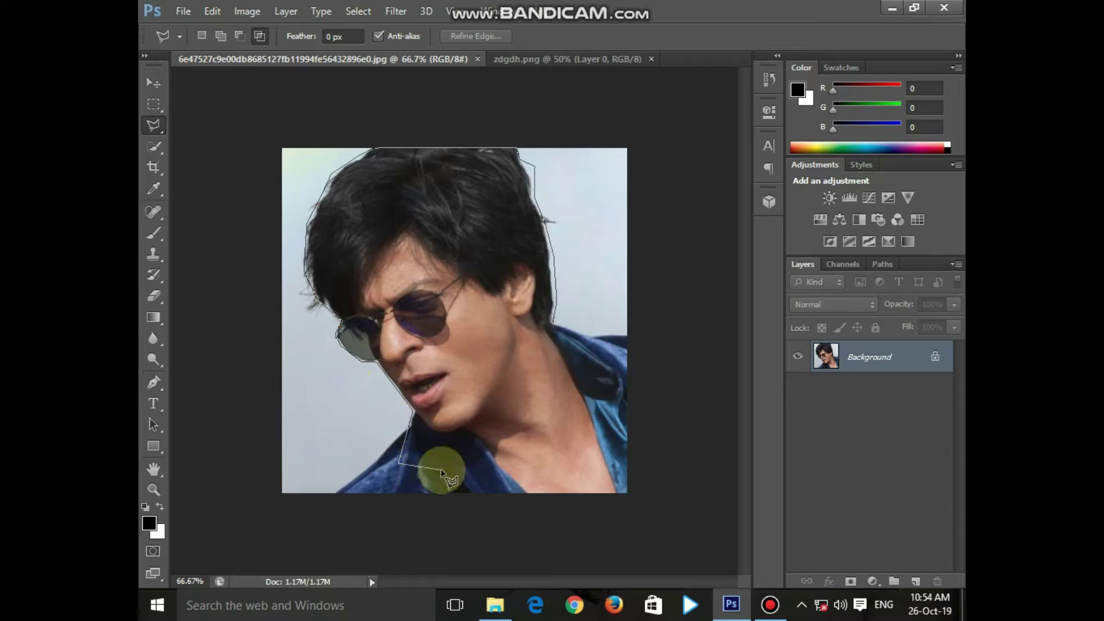
click(459, 477)
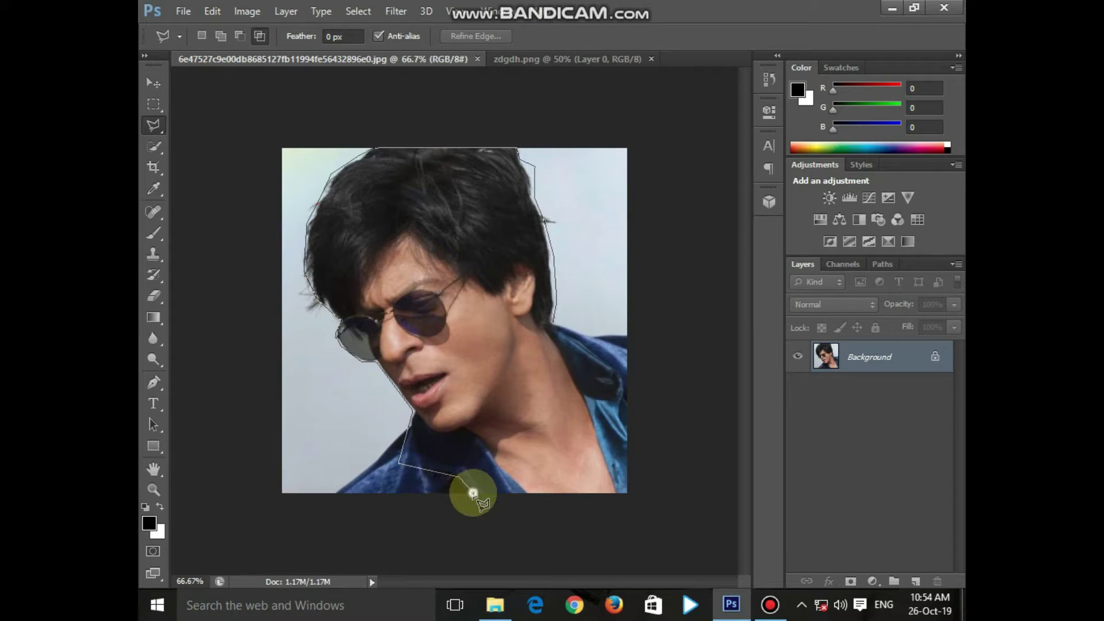
click(474, 493)
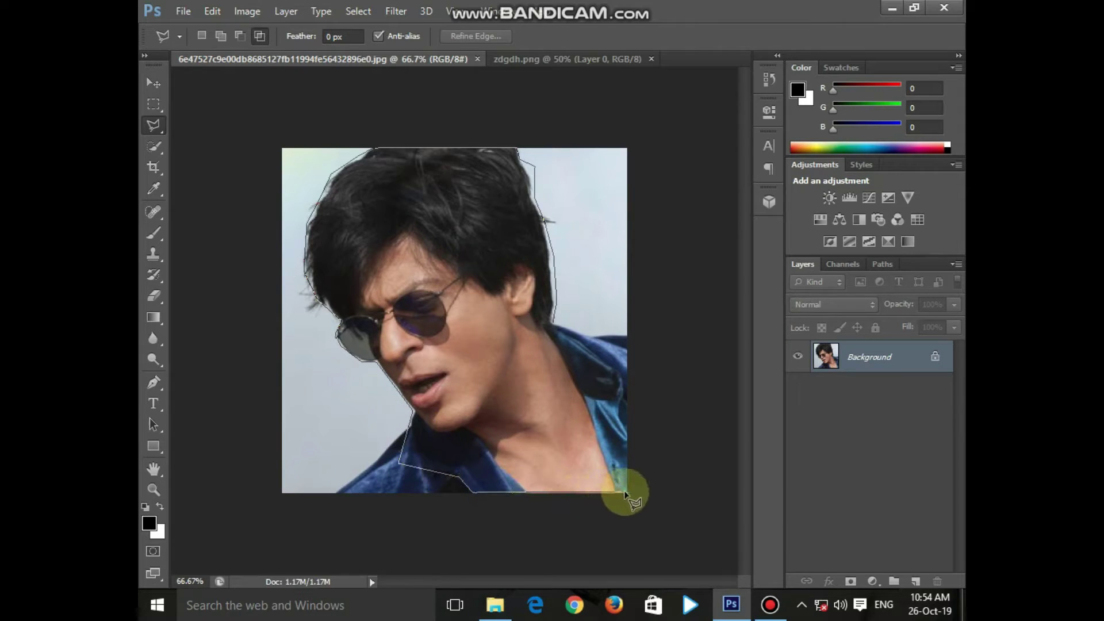
click(626, 492)
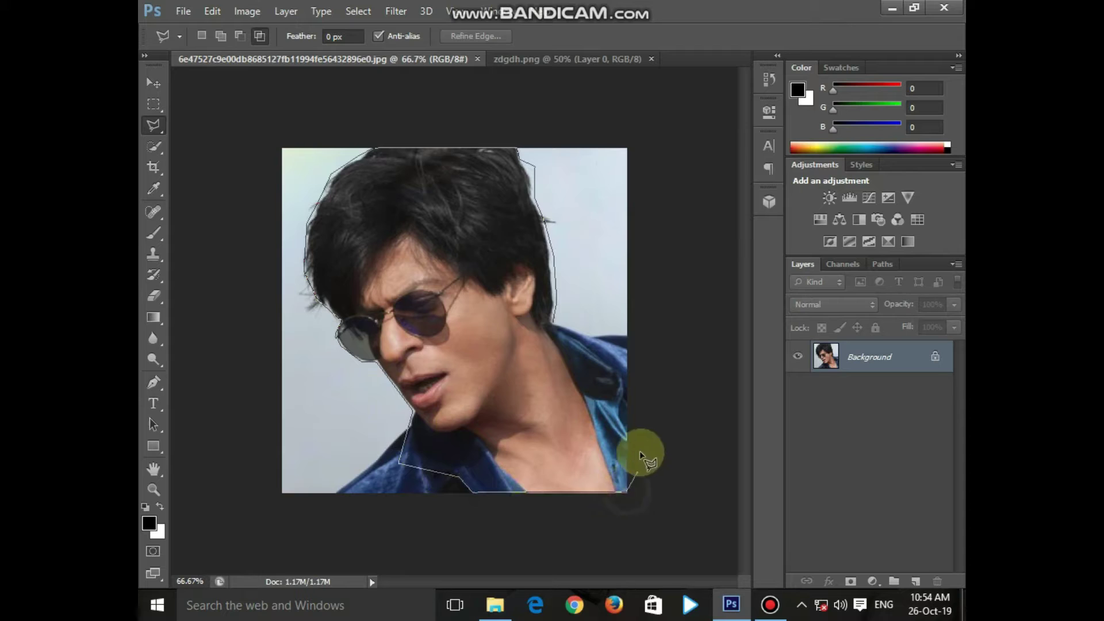
click(627, 337)
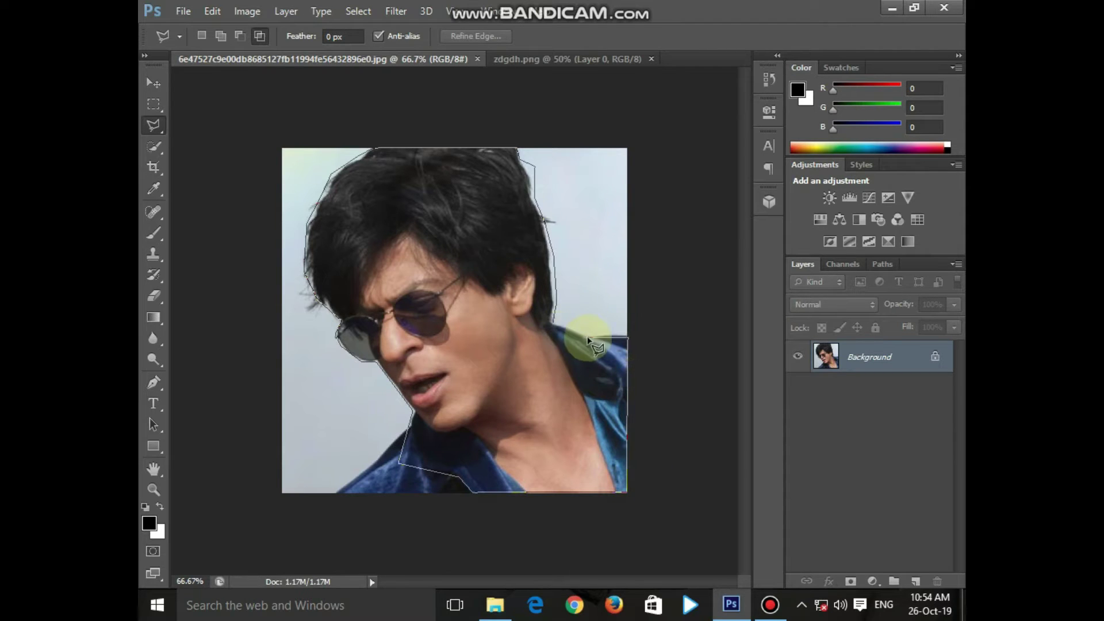
click(554, 326)
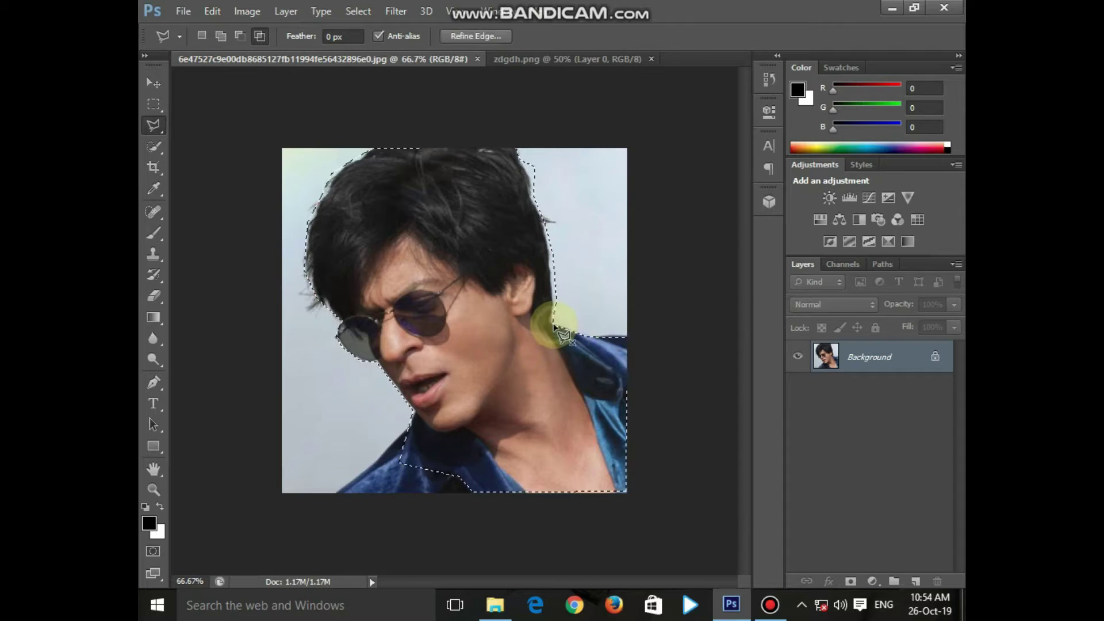
right_click(432, 248)
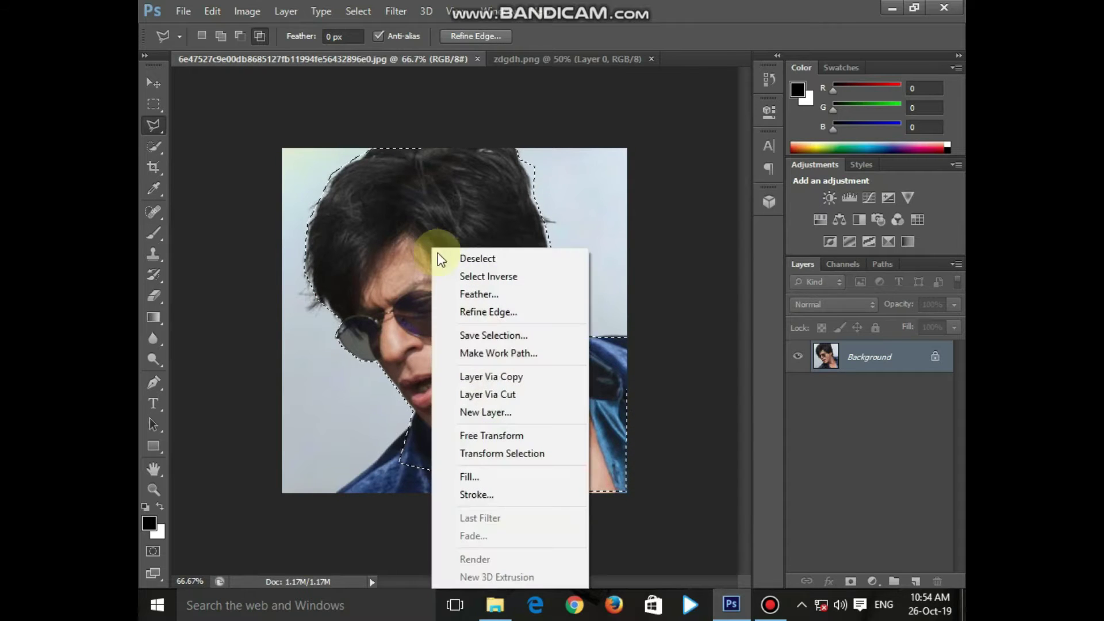
click(488, 380)
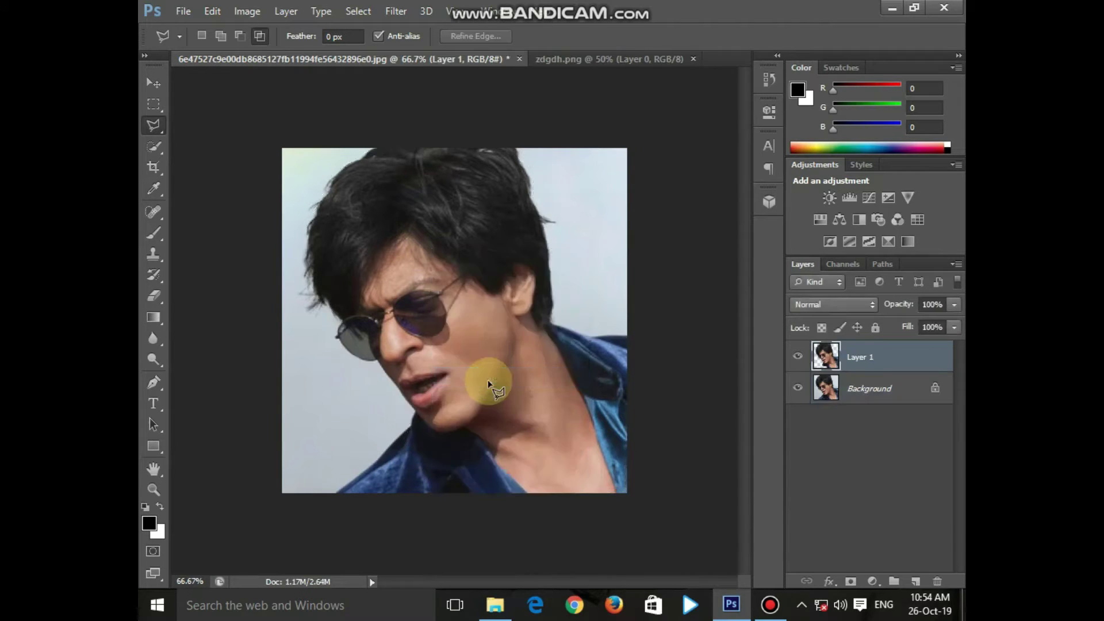
- Apply a Threshold adjustment at level 100 to the cut-out layer
click(246, 14)
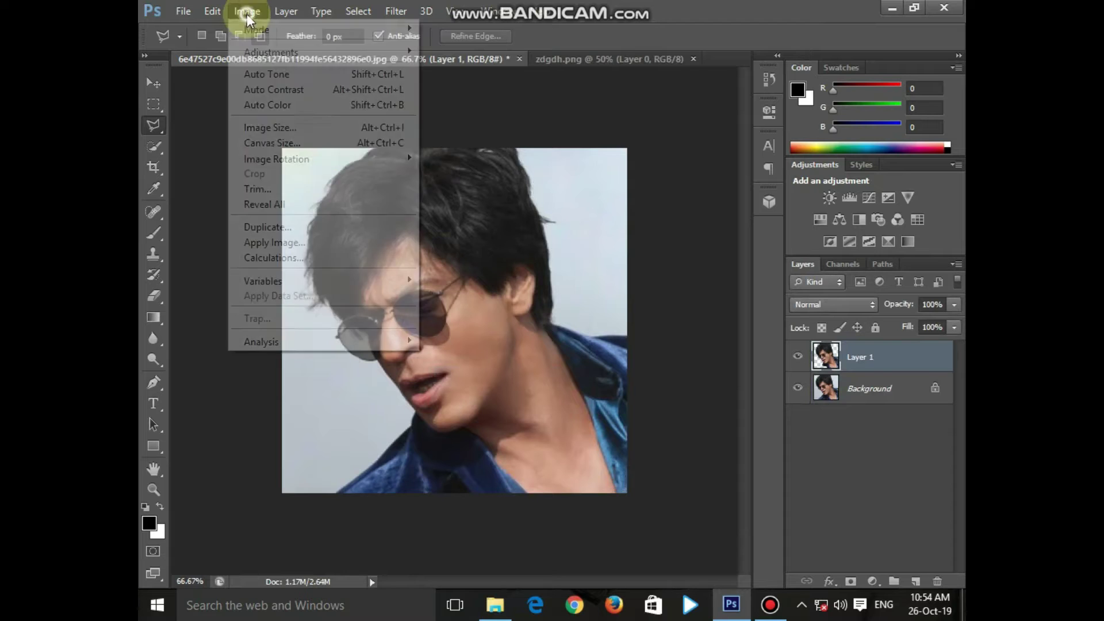
mouse_move(262, 58)
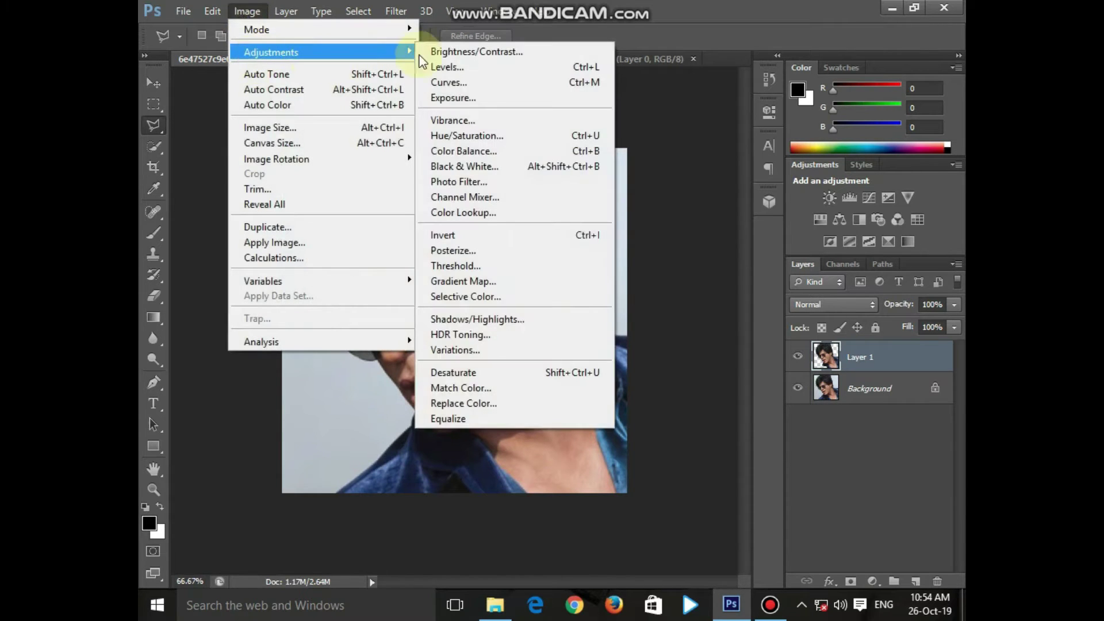
click(474, 265)
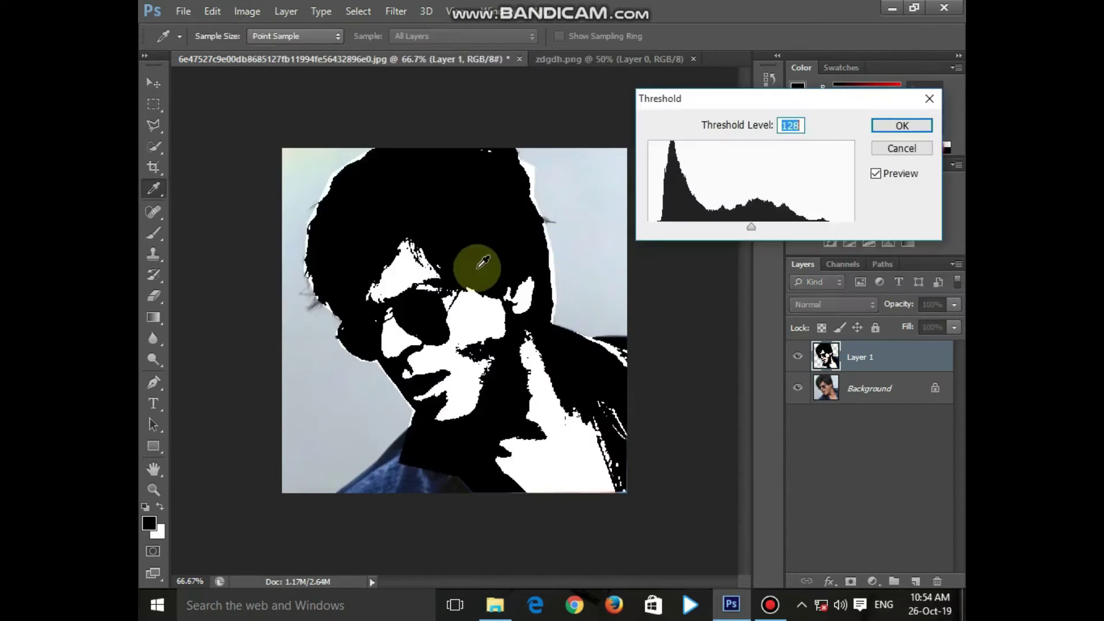
drag(746, 228, 728, 230)
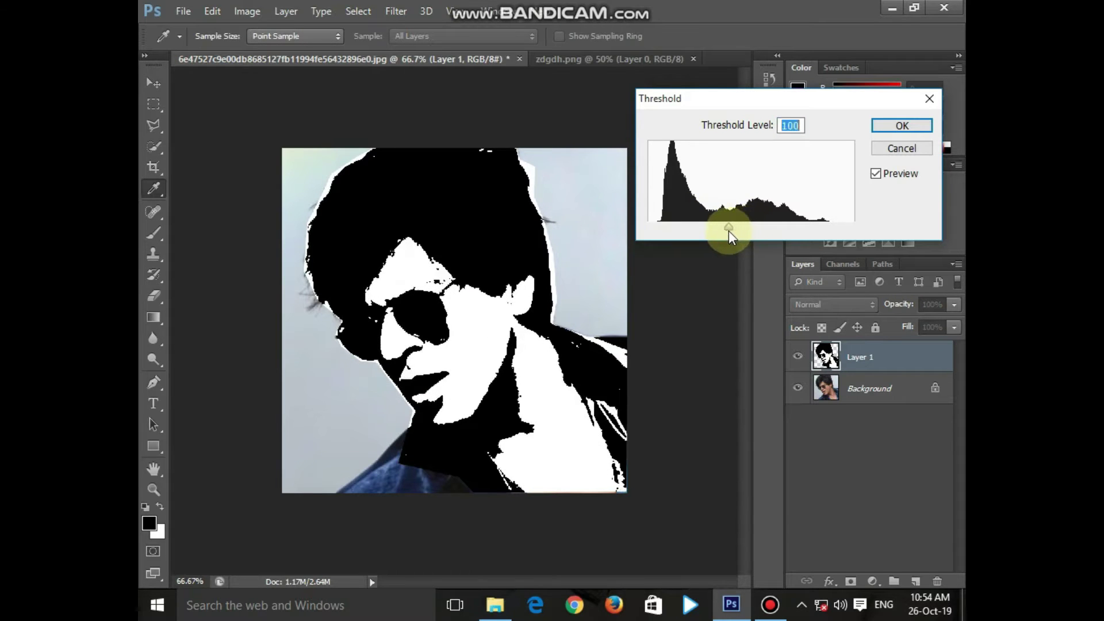
click(903, 126)
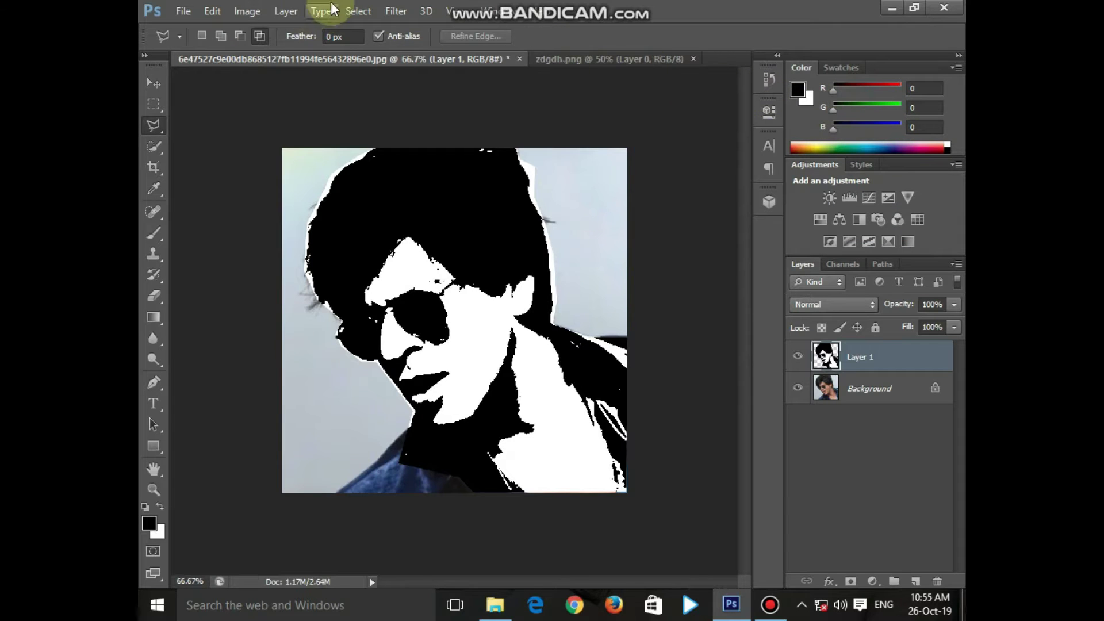
- Select the portrait's black areas by Color Range with sampled colors and fuzziness 40, and shift the selected pixels slightly down and left
click(364, 14)
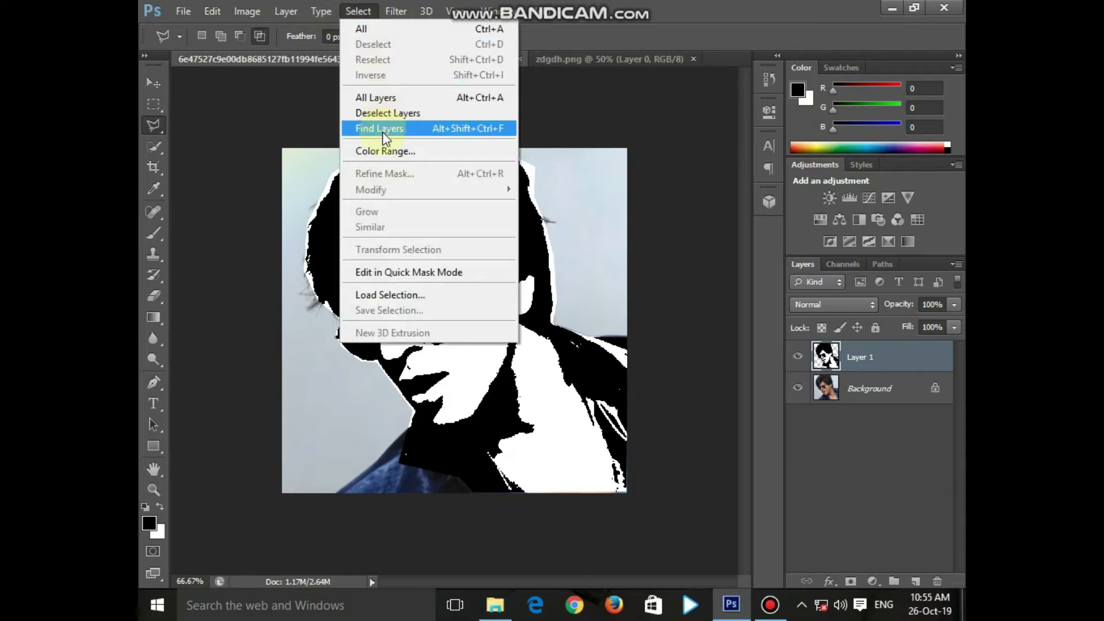
click(383, 151)
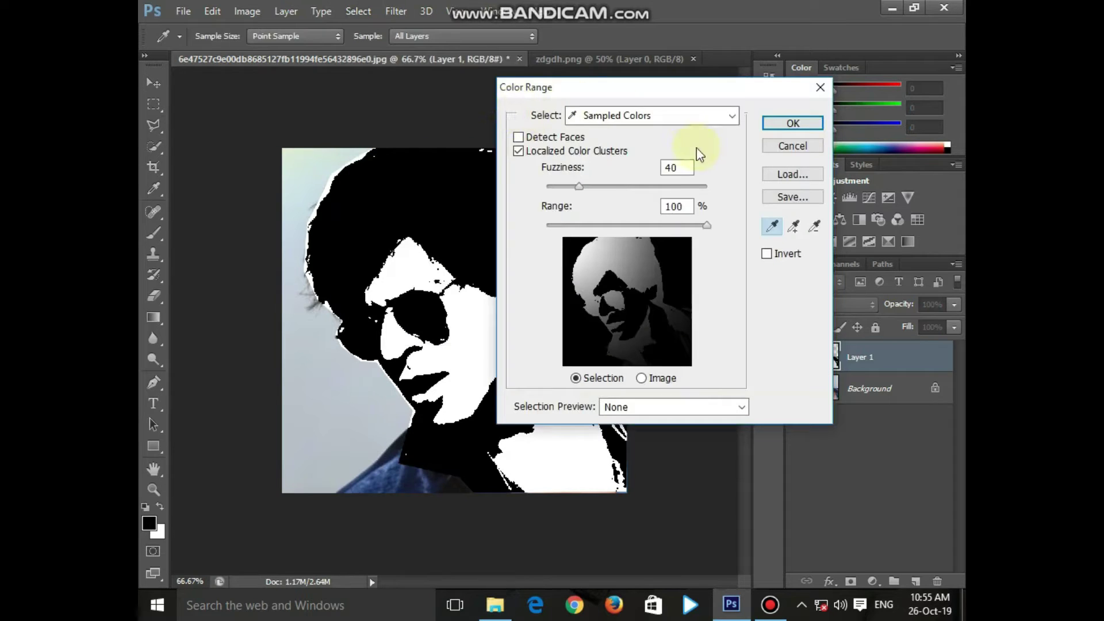
click(770, 121)
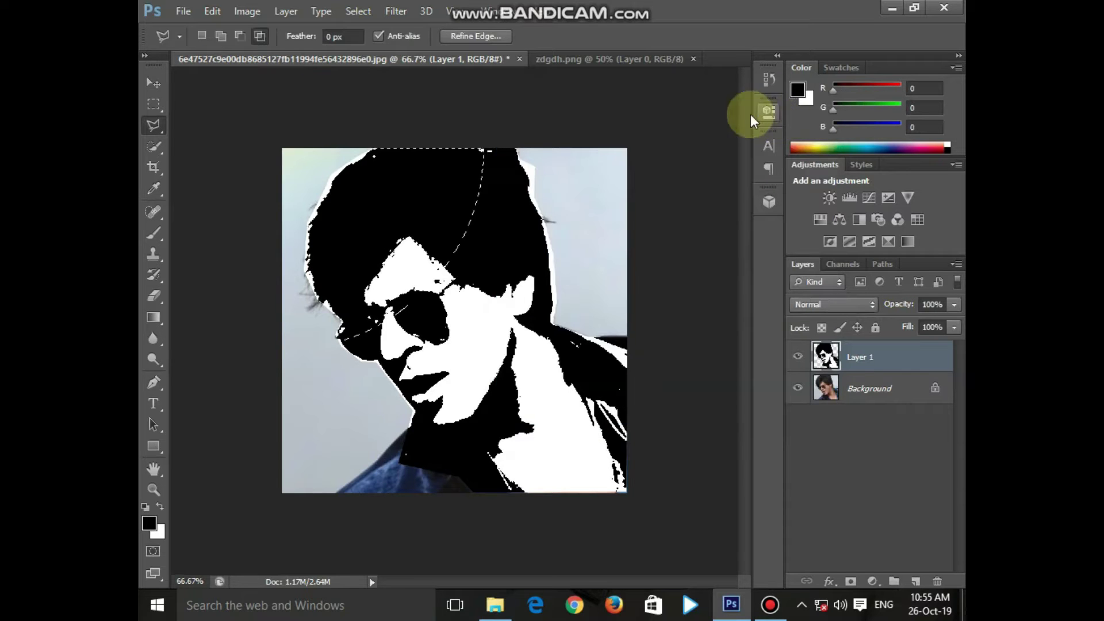
click(155, 87)
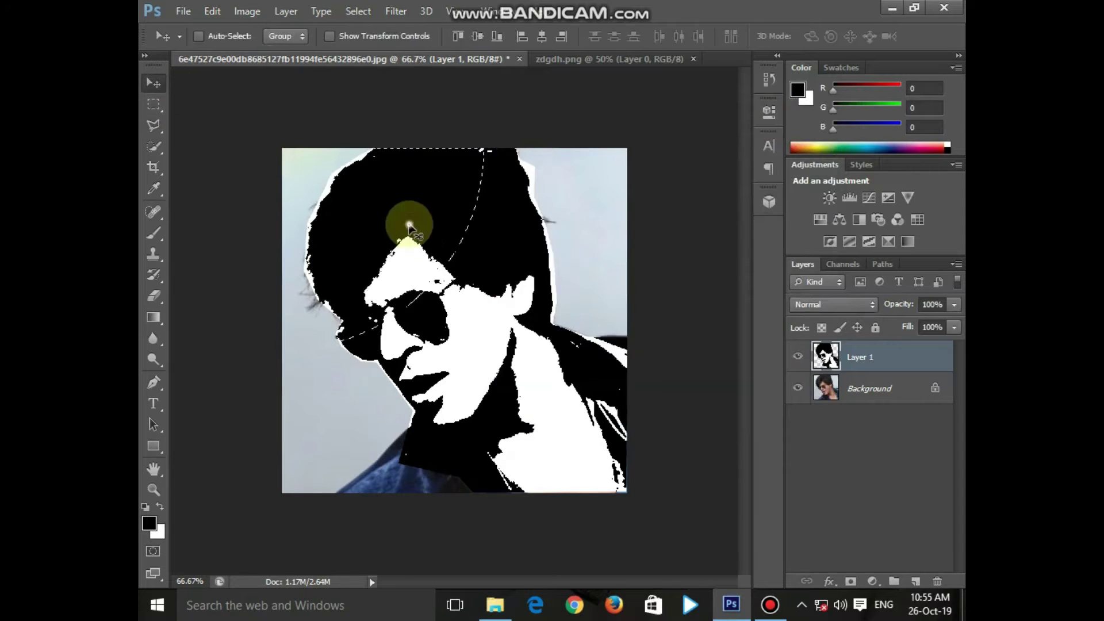
mouse_move(409, 225)
mouse_down()
mouse_move(356, 228)
mouse_move(377, 234)
mouse_move(386, 271)
mouse_move(394, 234)
mouse_up()
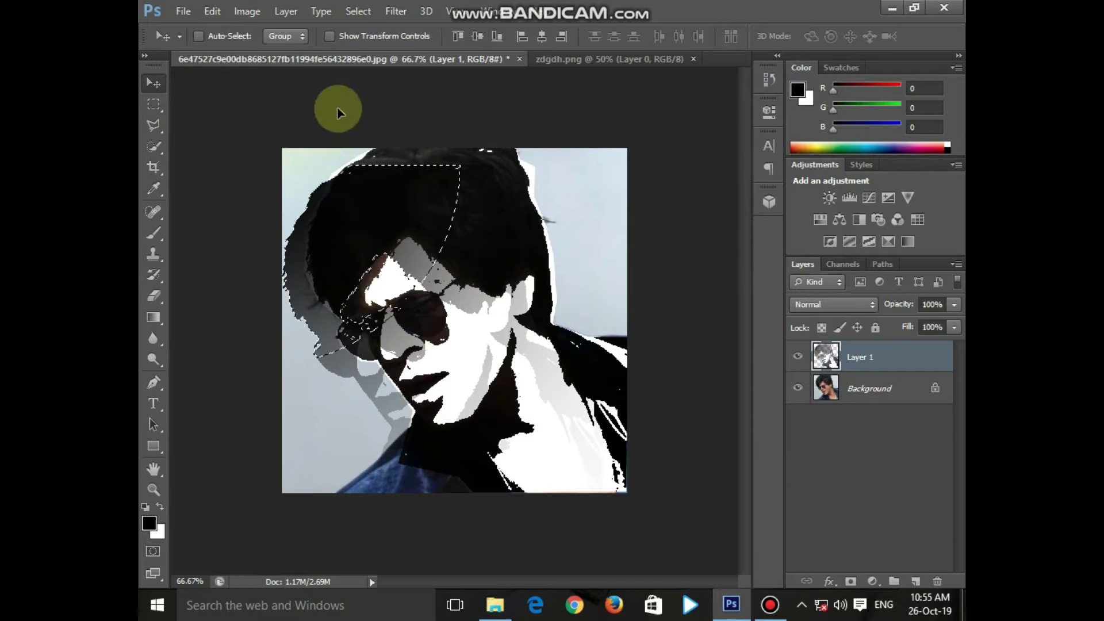
- Create a new 1920 x 1080 pixel RGB document with a white background
click(192, 15)
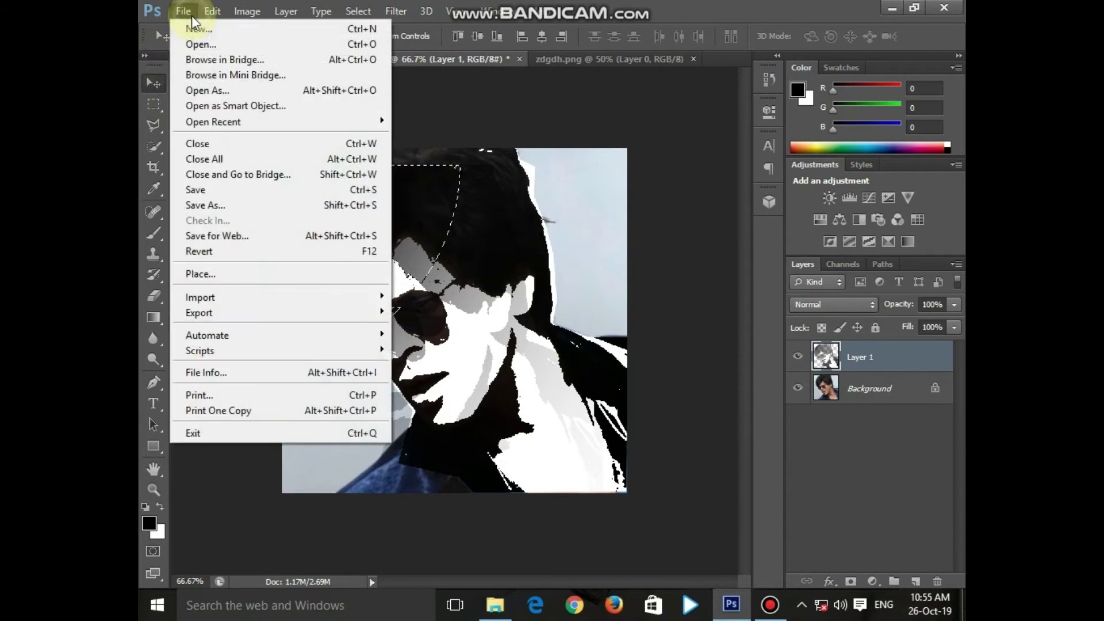
click(198, 29)
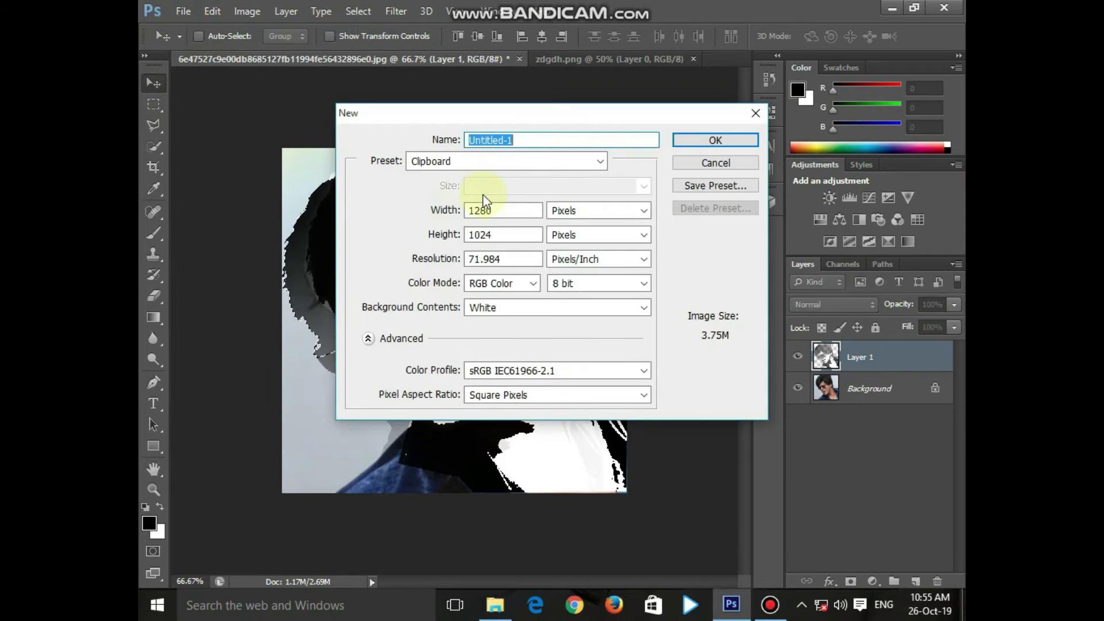
double_click(498, 210)
key(BackSpace)
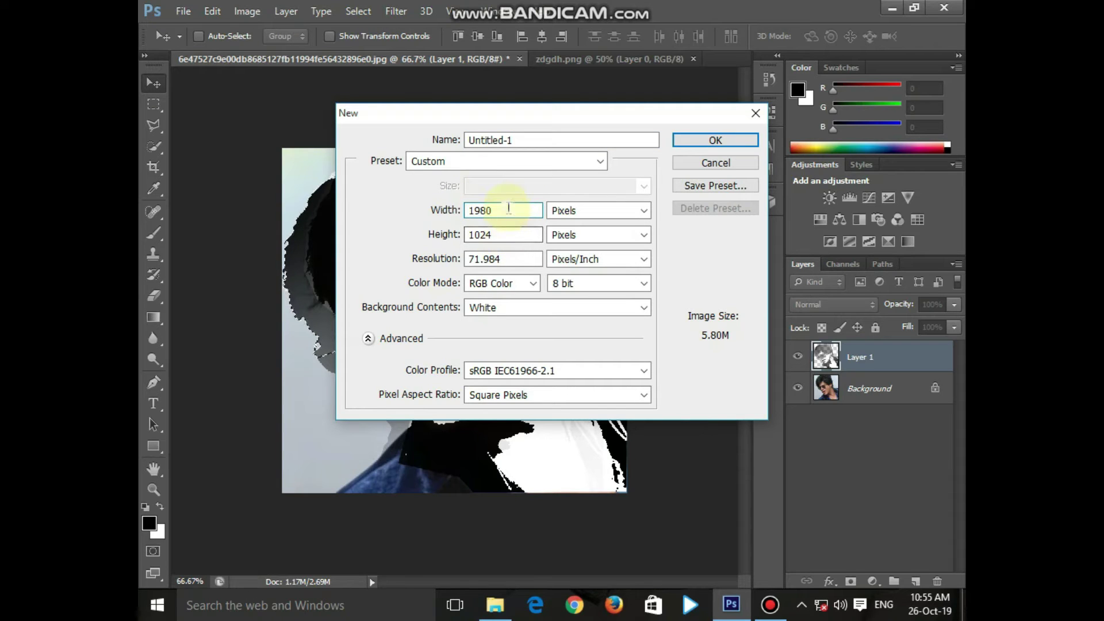
key(BackSpace)
key(BackSpace)
text(2)
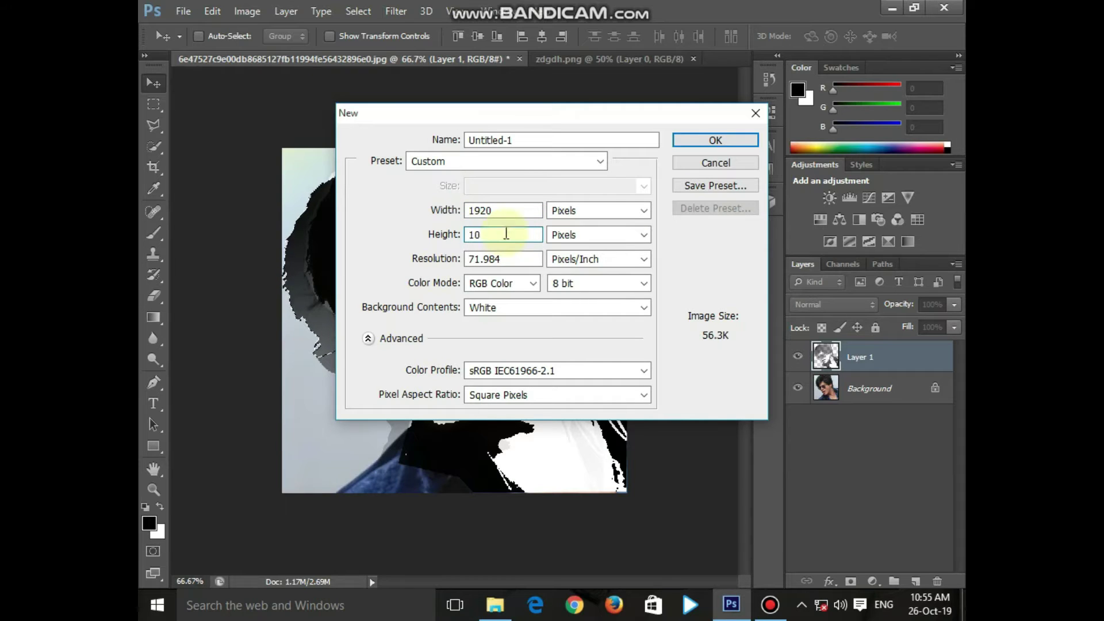
text(80)
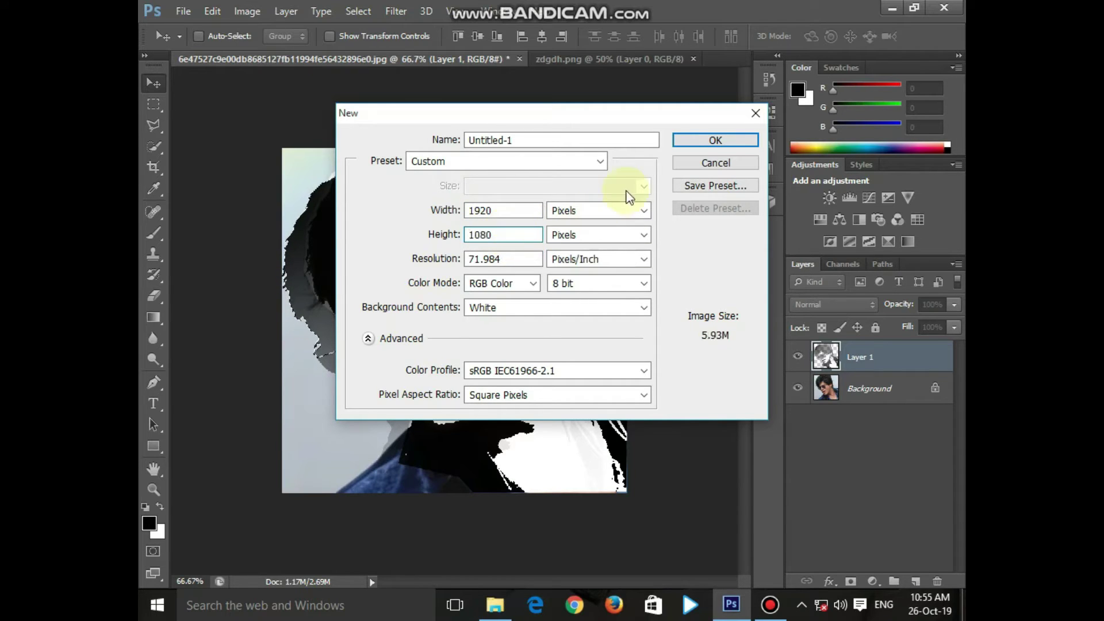
click(715, 140)
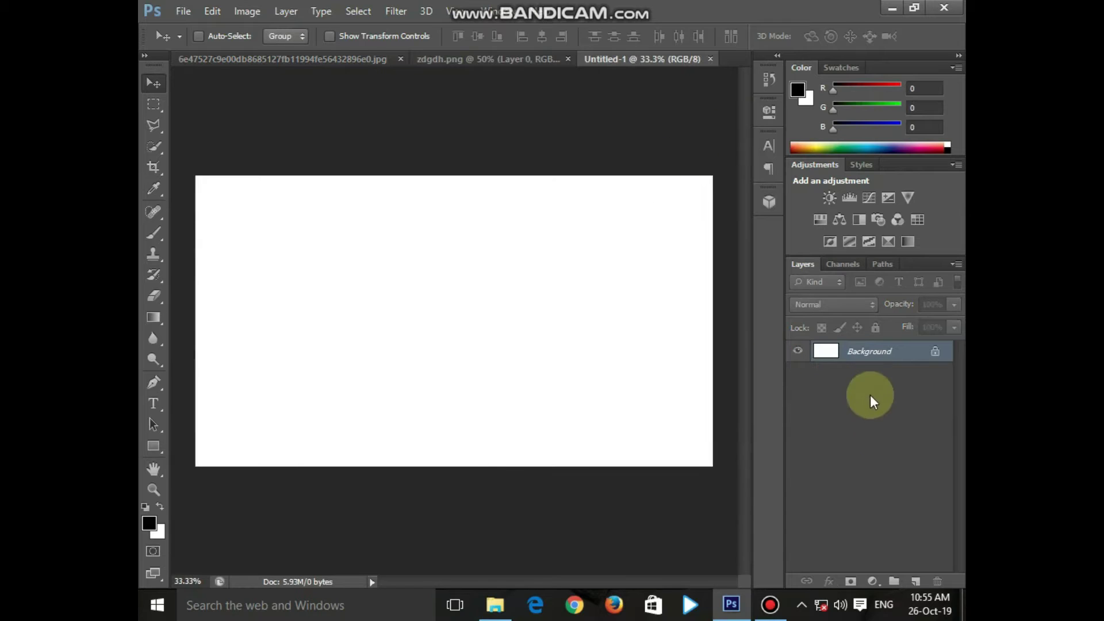
- Add a gradient fill layer above the background using the opaque black-to-white gradient
click(872, 582)
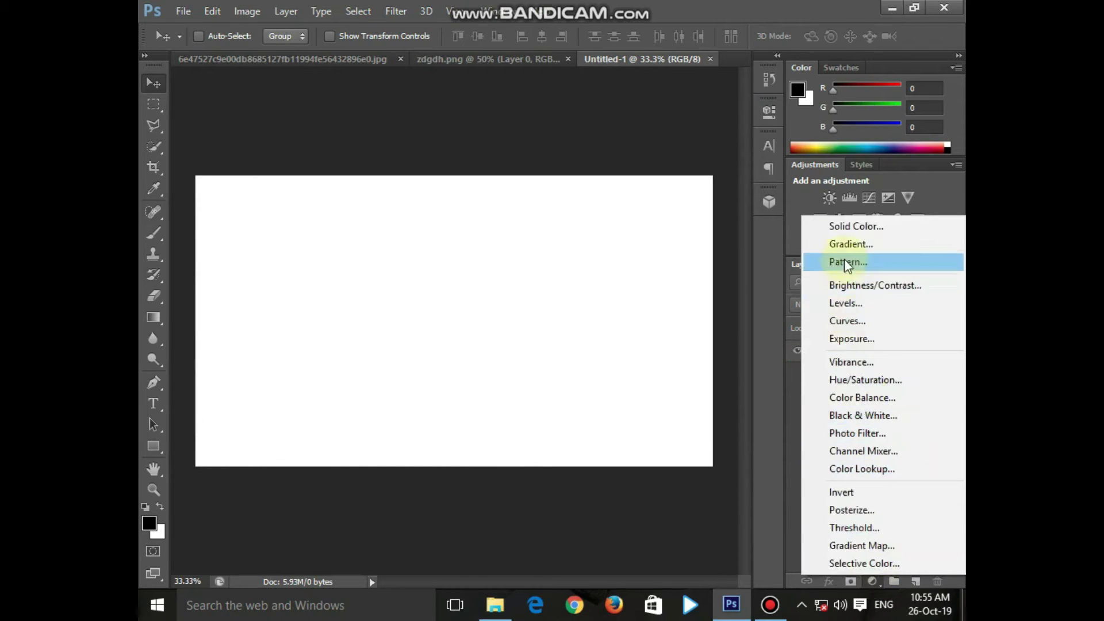
click(847, 244)
click(574, 173)
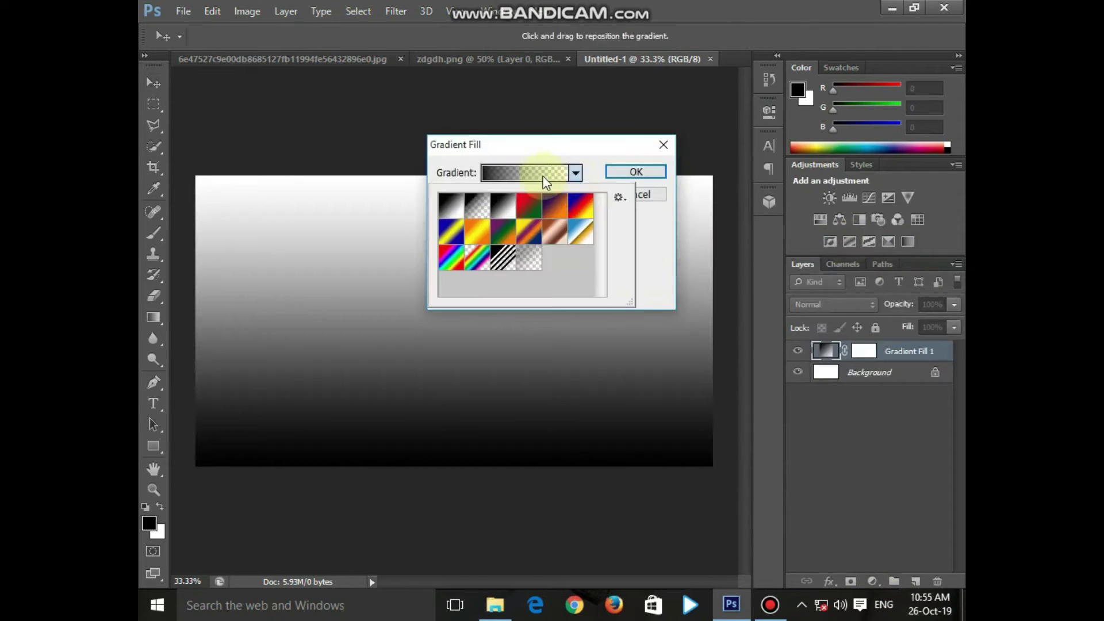
click(456, 204)
click(655, 239)
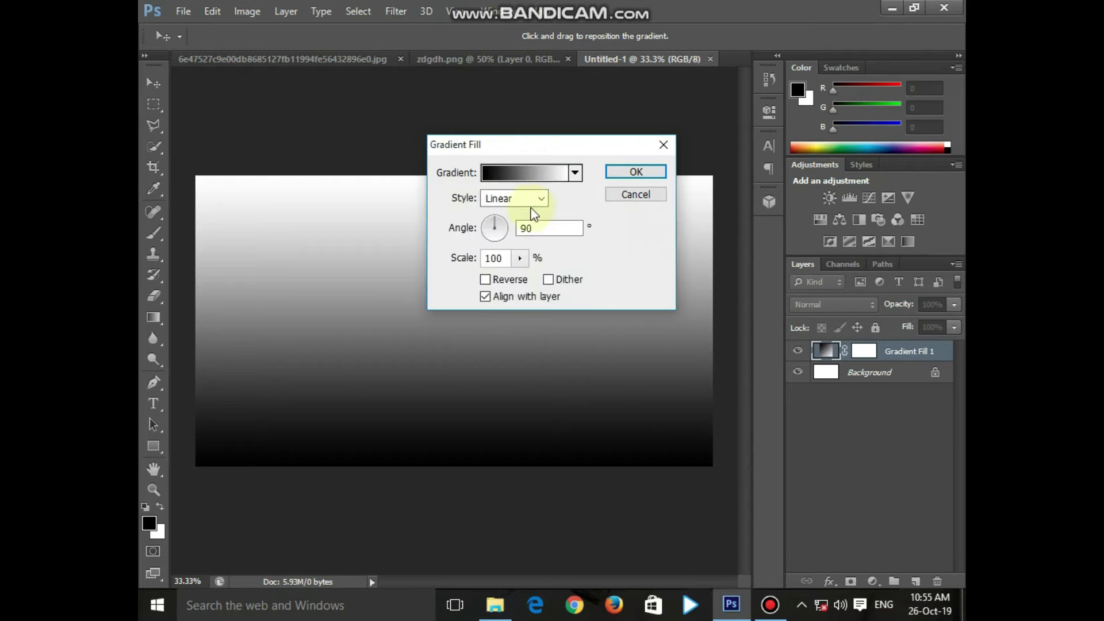
- Set the gradient fill's style to Radial, reverse its colors and set the scale to 314%
click(537, 204)
click(506, 224)
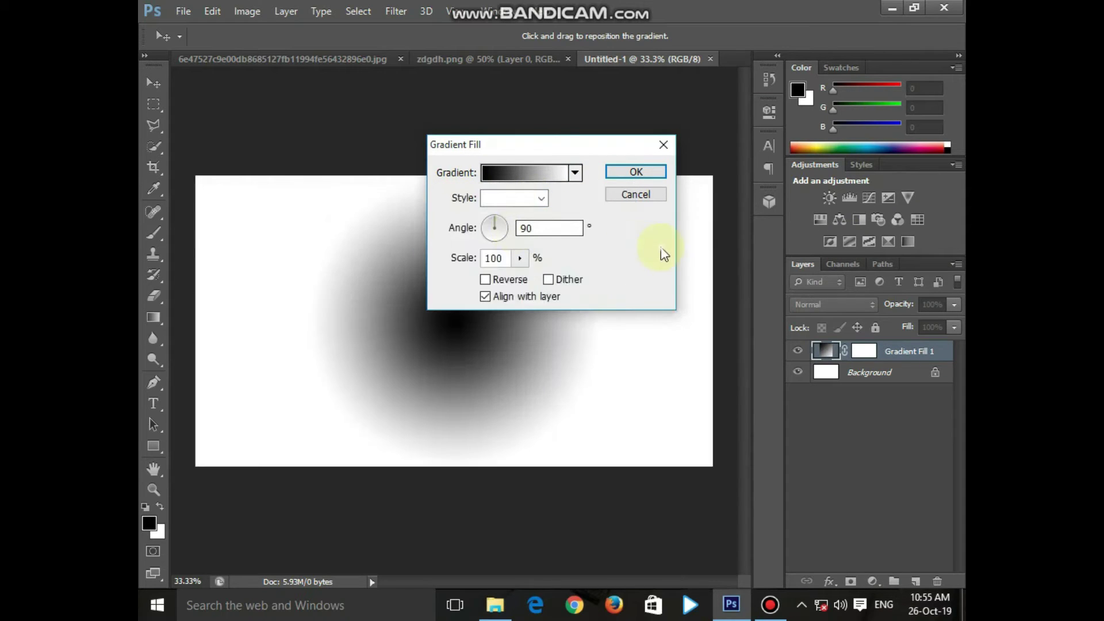
click(513, 280)
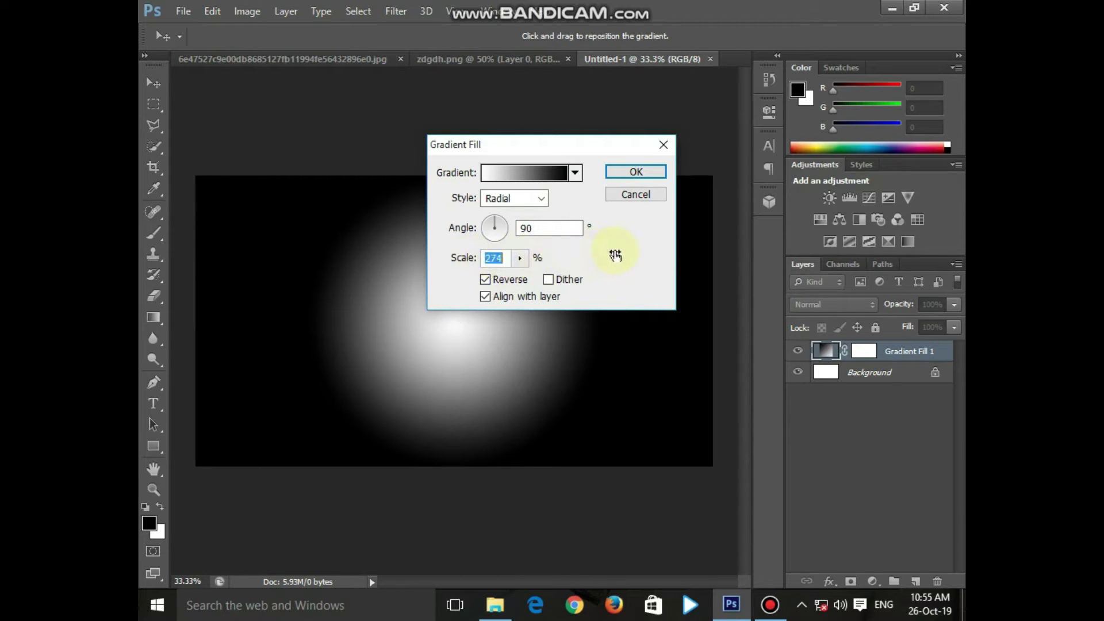
key(shift+Down)
key(Down)
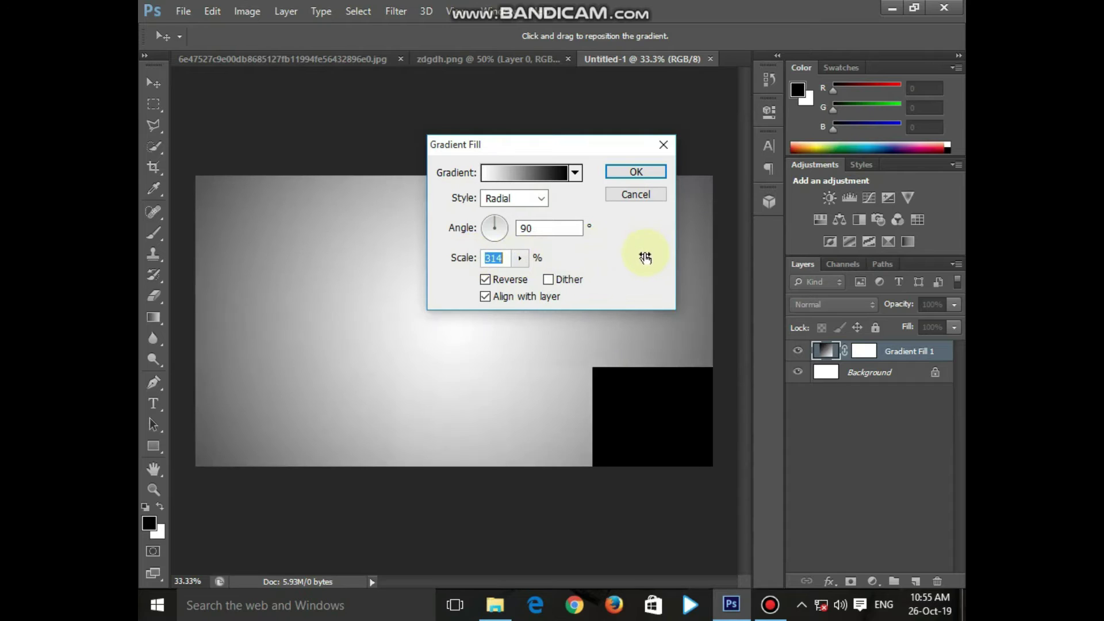
click(652, 173)
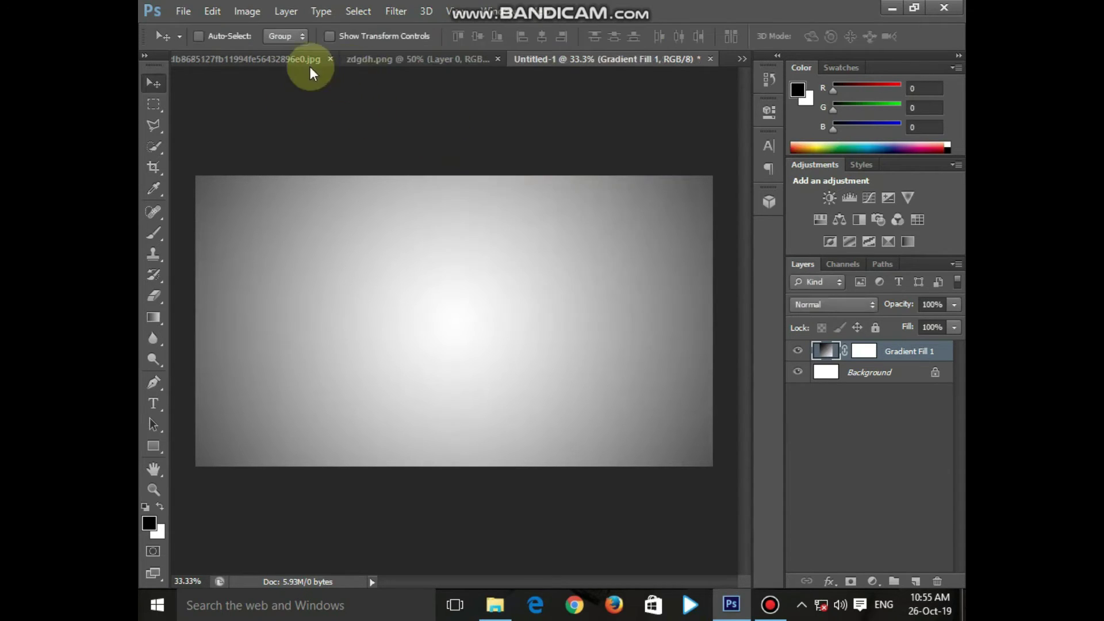
- Copy the selected black portrait area from the photo document into the new gradient document, near the centre of the canvas
click(309, 66)
drag(465, 203, 580, 183)
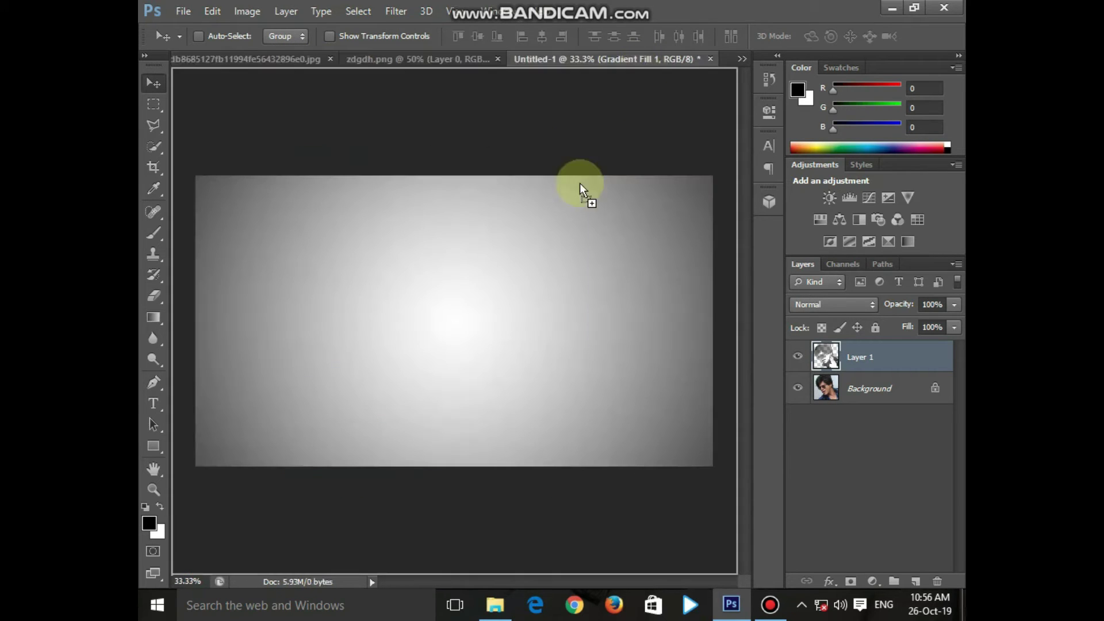
drag(483, 284, 483, 284)
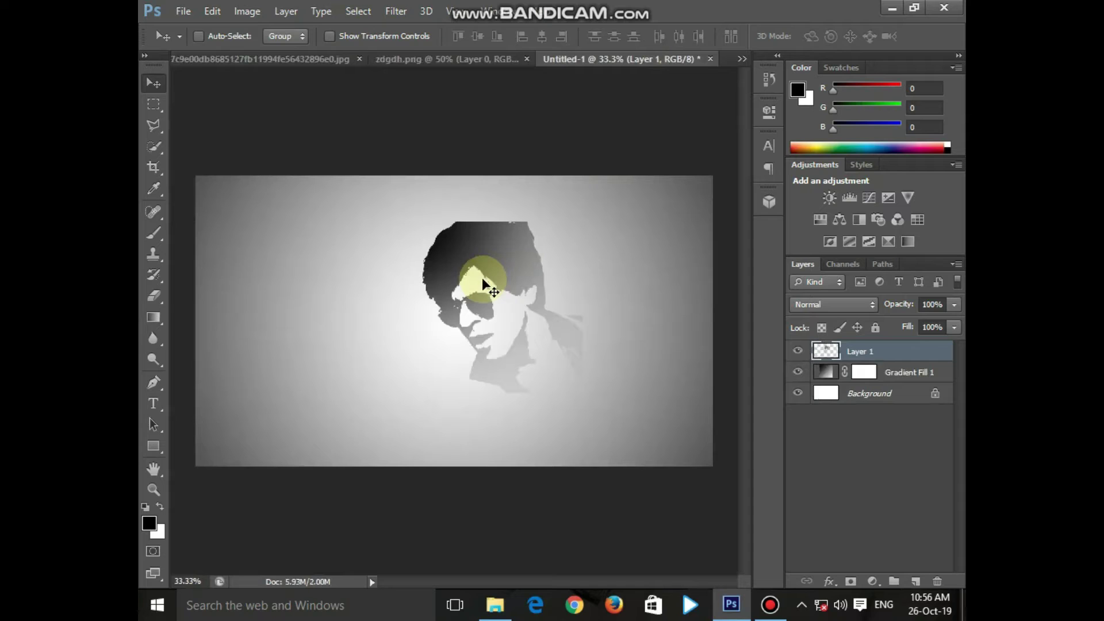
- Transform the portrait silhouette layer, moving it to about X 1008.5, Y 468.5 px and setting its width to about 100.5%
key(ctrl+t)
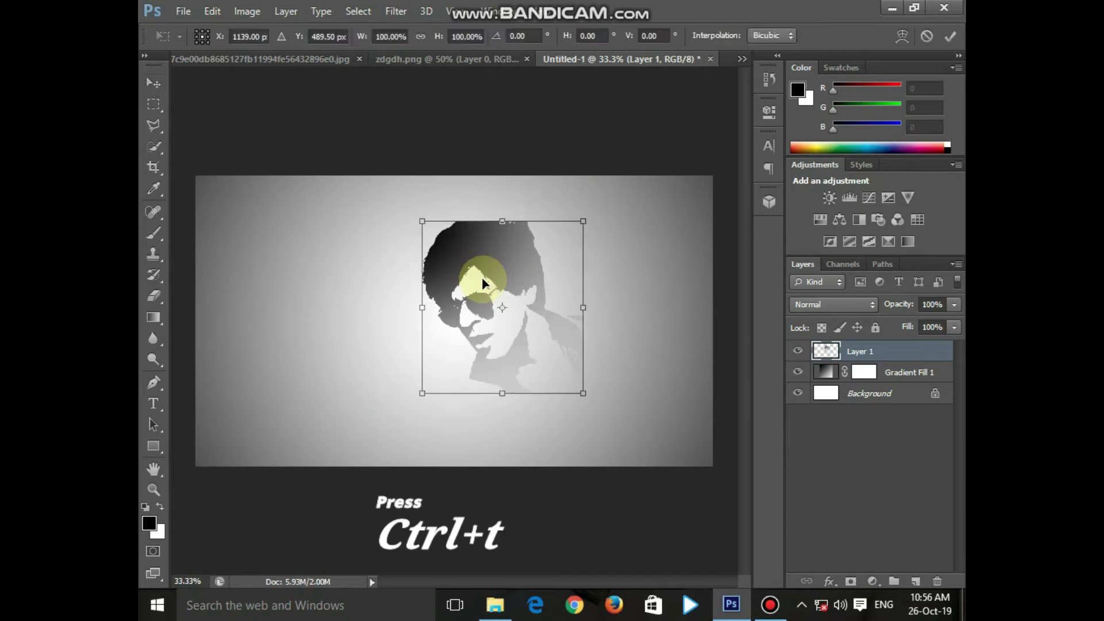
mouse_move(483, 284)
mouse_down()
mouse_move(452, 284)
mouse_move(482, 267)
mouse_up()
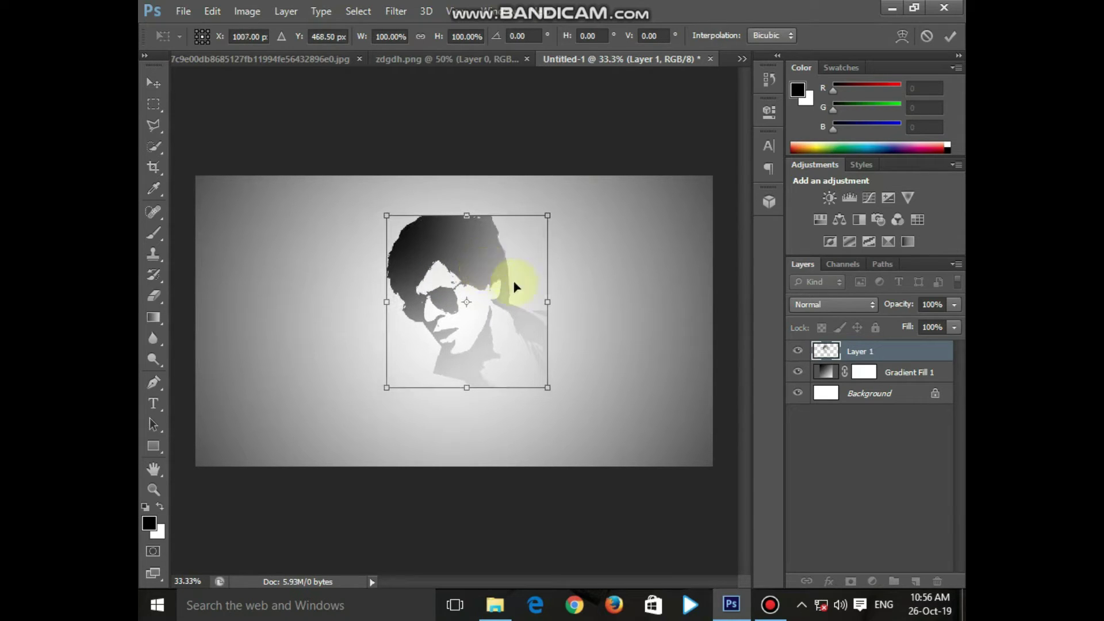
mouse_move(546, 303)
mouse_down()
mouse_move(557, 298)
mouse_move(546, 306)
mouse_up()
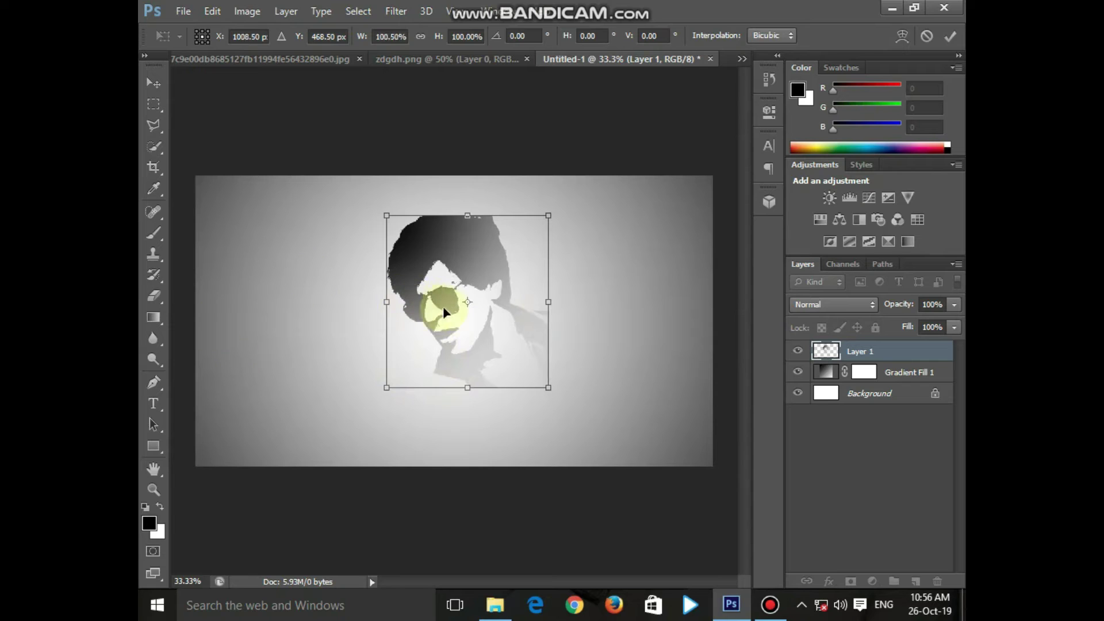
click(949, 41)
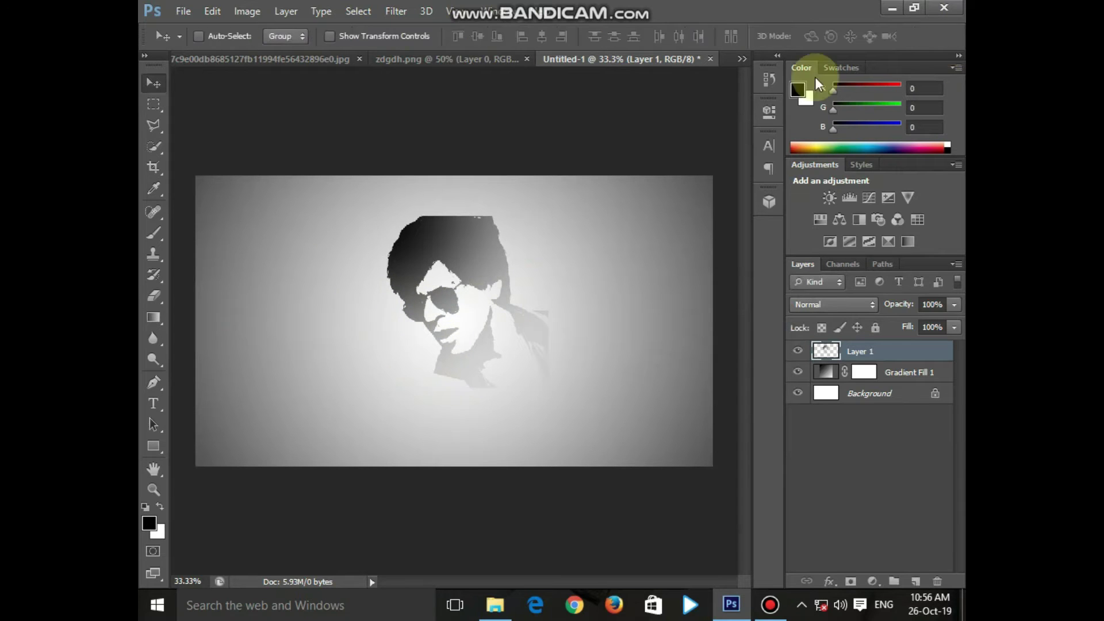
- Copy the entire zdgdh.png paint-stroke image into the gradient document as a new layer above the silhouette
click(405, 60)
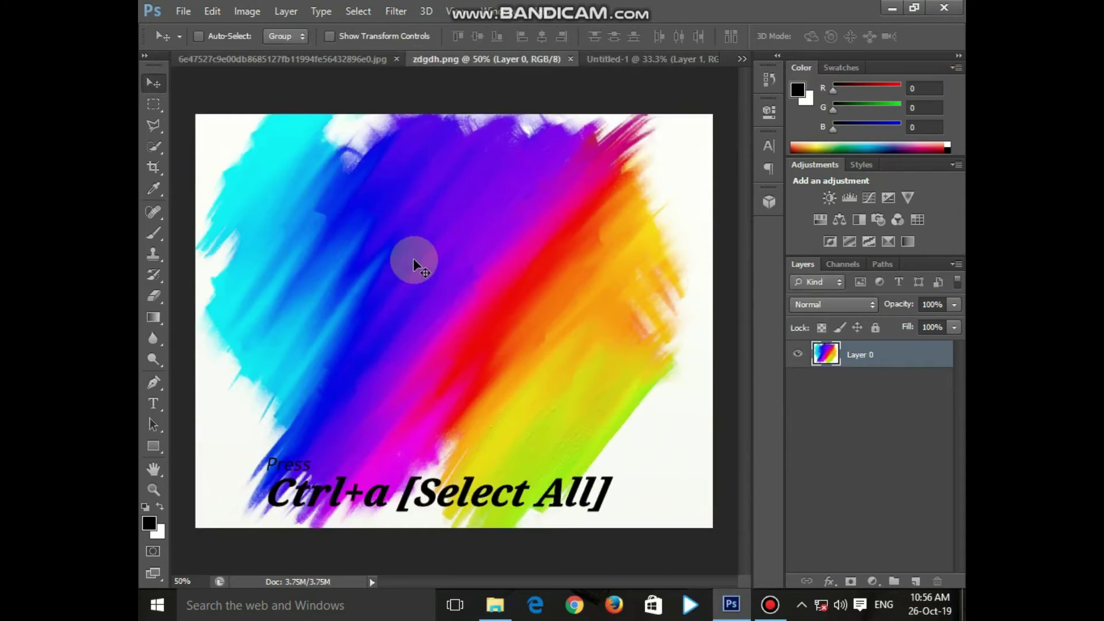
key(ctrl+a)
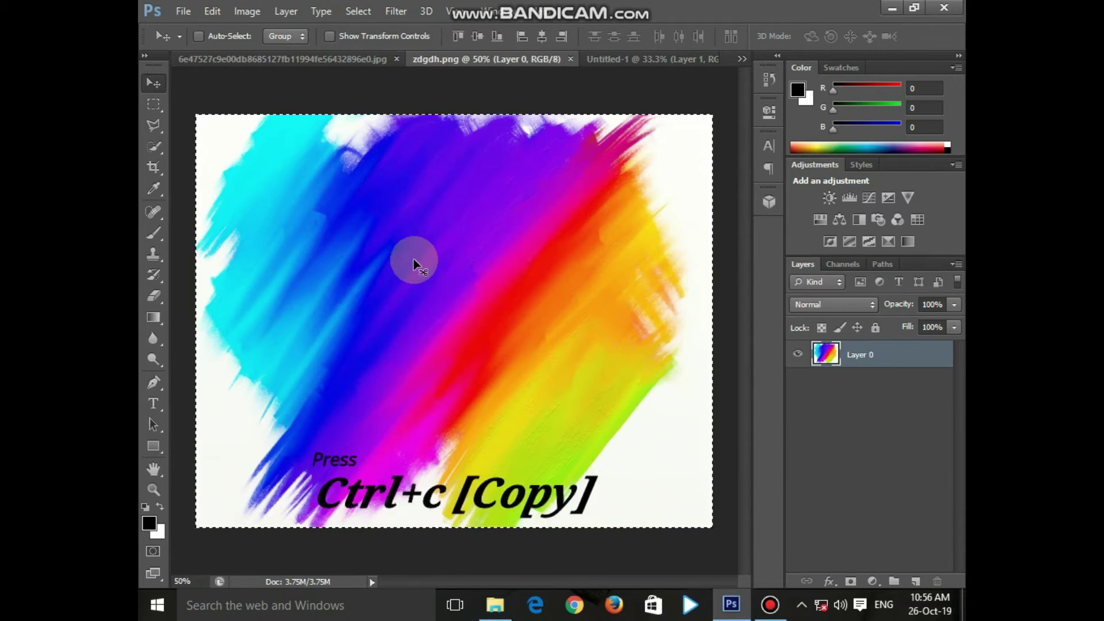
click(669, 58)
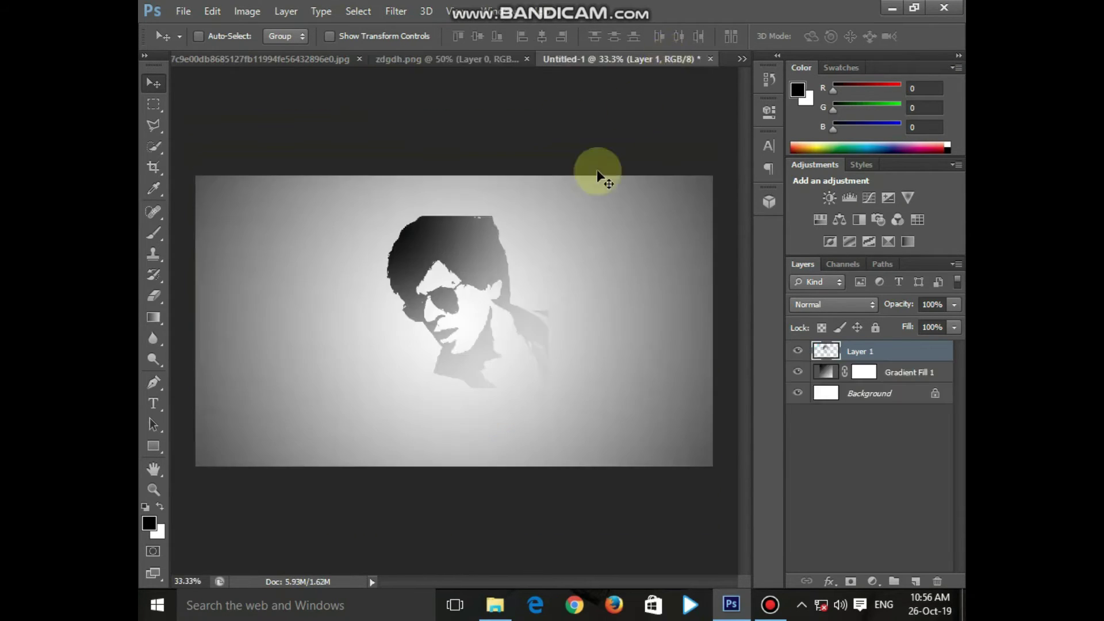
key(ctrl+v)
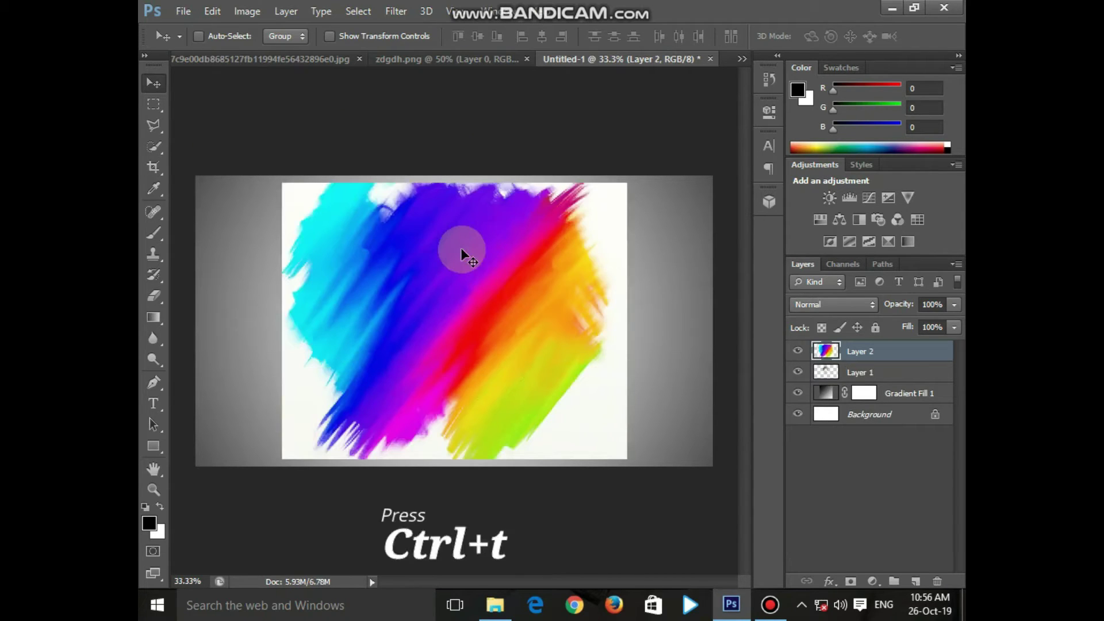
- Scale the paint-stroke layer to about 80% width and 85% height and centre it over the portrait at about X 958, Y 499.5 px
key(ctrl+t)
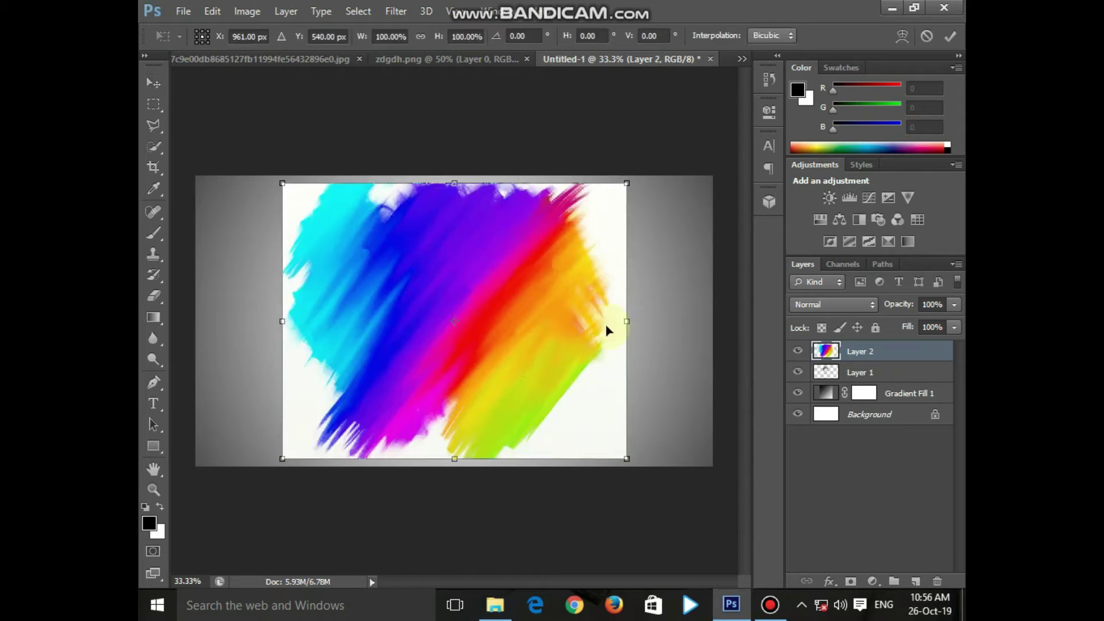
drag(627, 321, 565, 319)
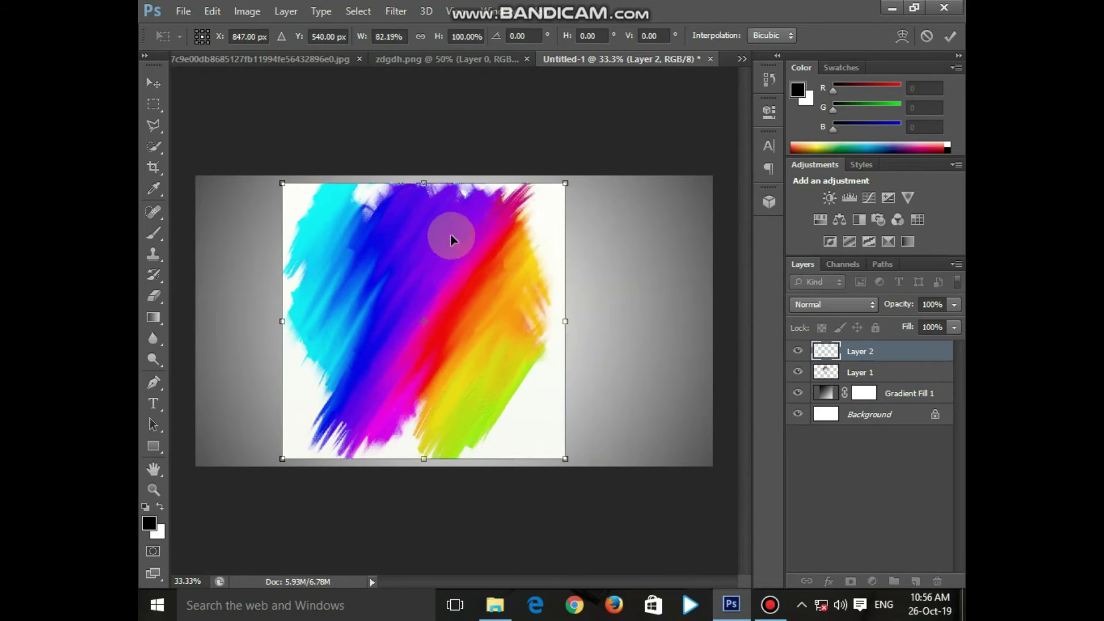
drag(423, 183, 424, 224)
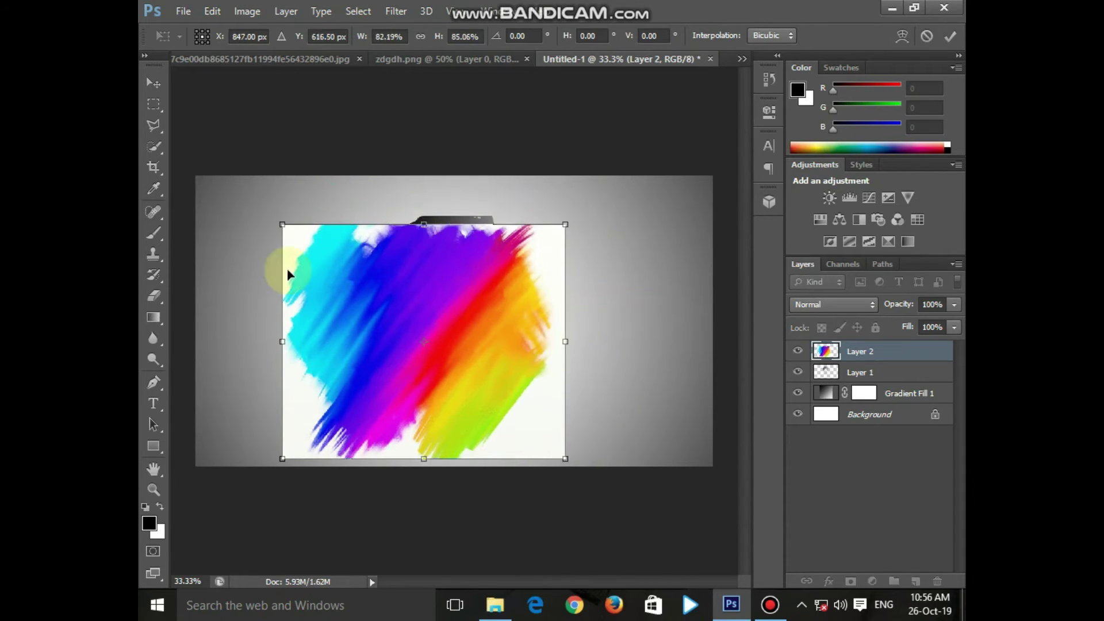
drag(281, 340, 288, 341)
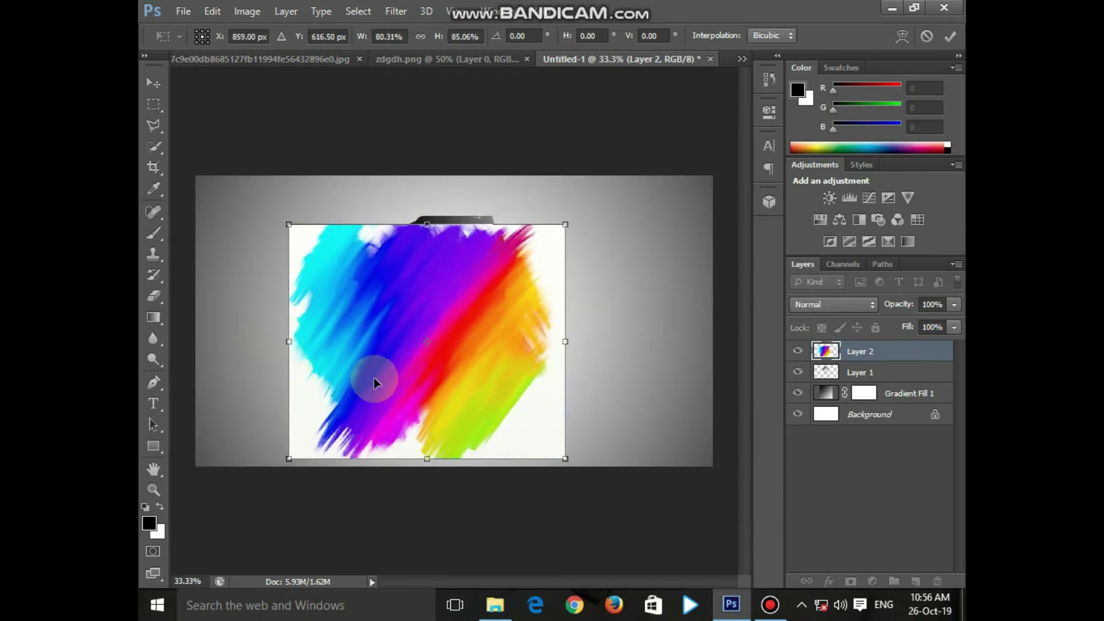
drag(374, 382, 421, 341)
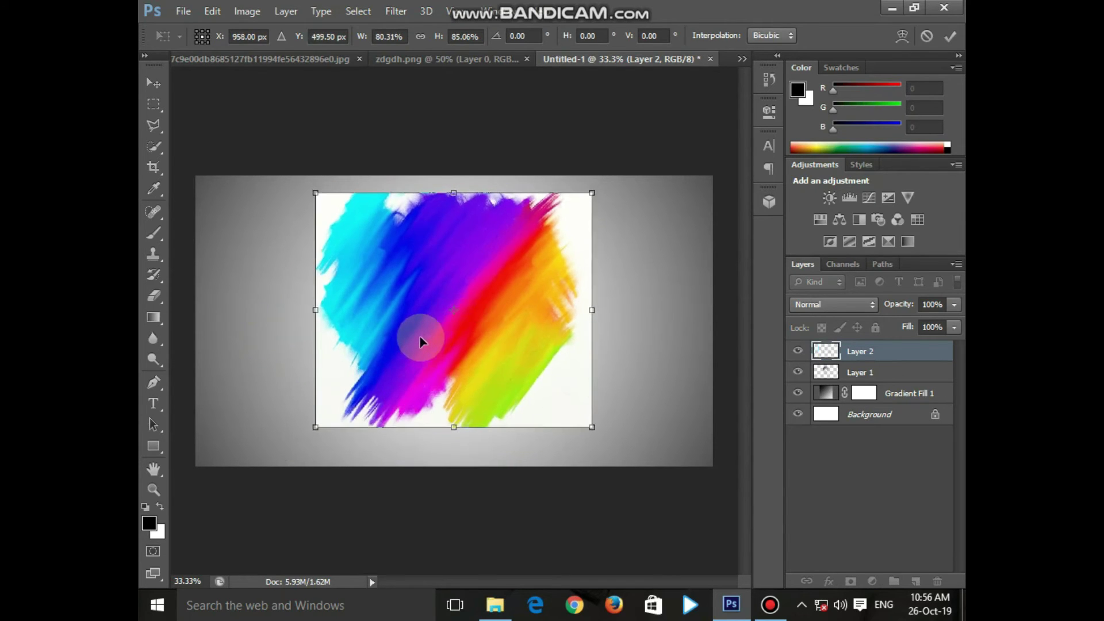
click(950, 36)
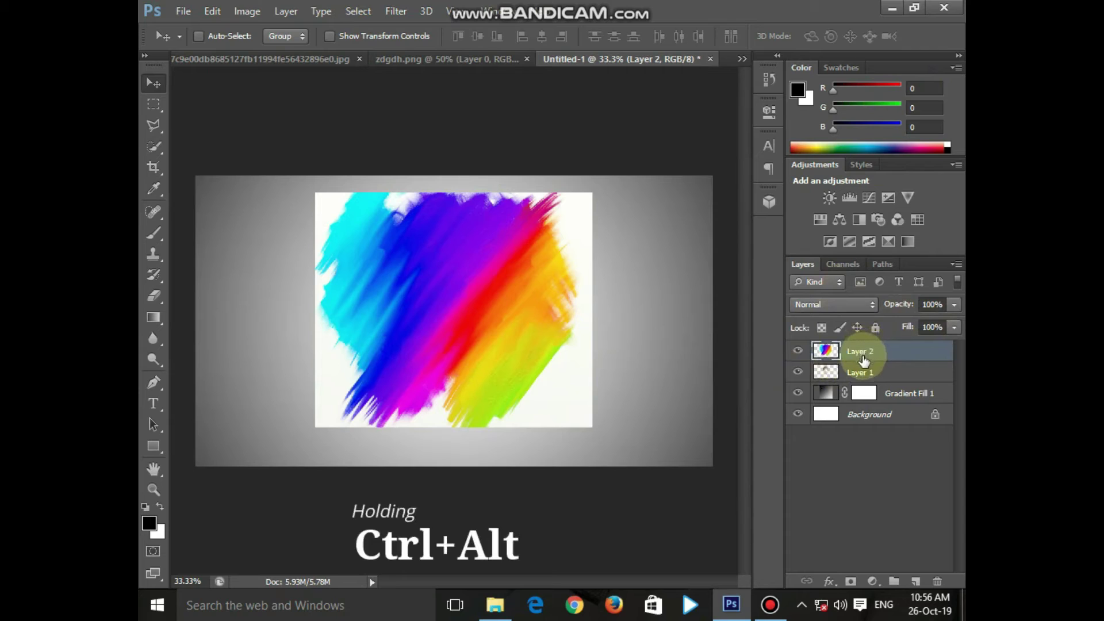
- Clip the paint-stroke layer to the silhouette layer below and shift the paint up and to the left within it
ctrl+alt+click(861, 354)
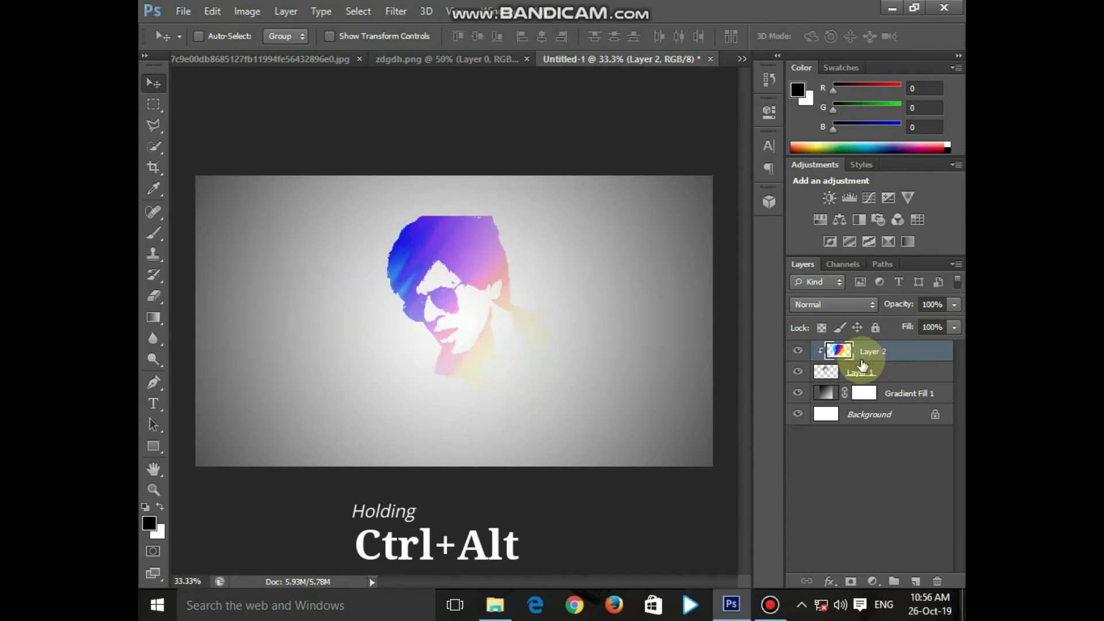
drag(528, 280, 475, 260)
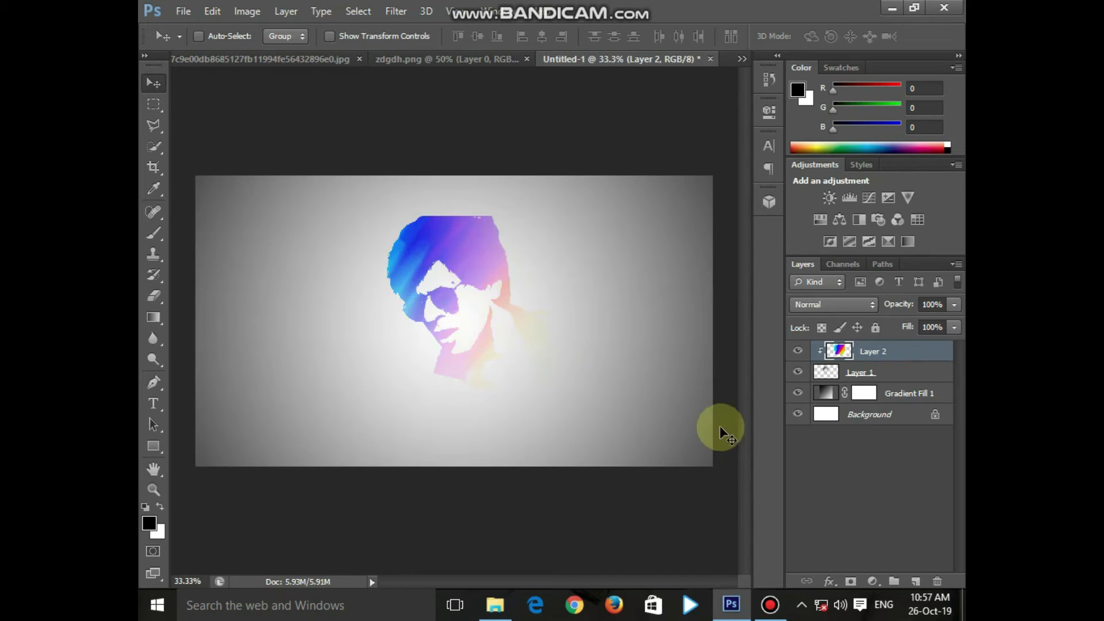
- Apply a Bevel & Emboss layer style to the paint-stroke layer with a depth of 1000% and a size of 0 px
click(826, 575)
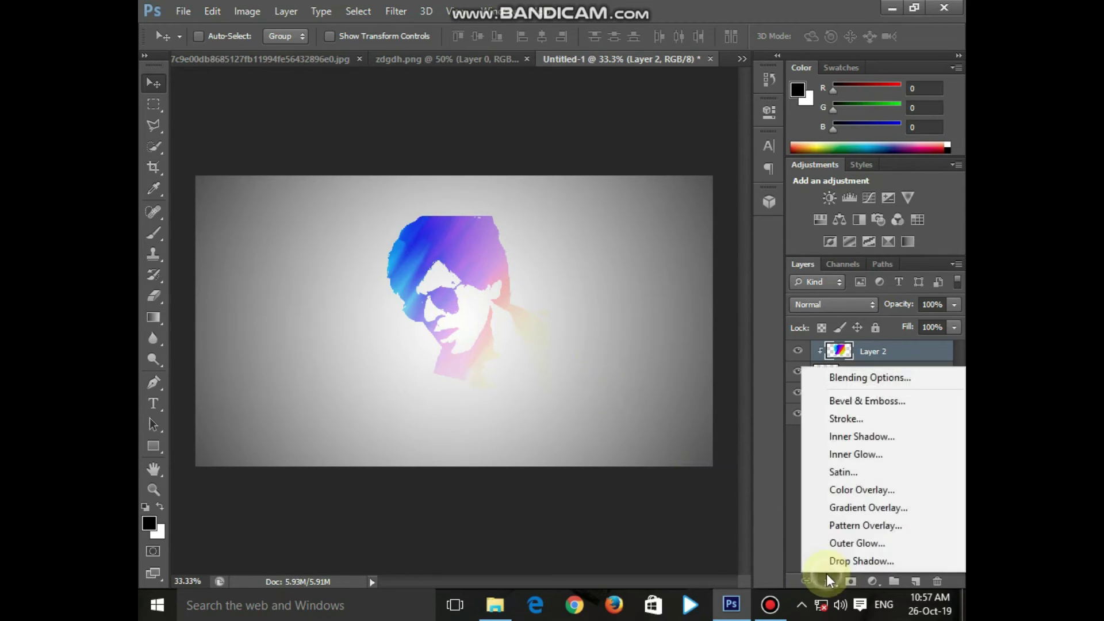
click(860, 418)
click(316, 142)
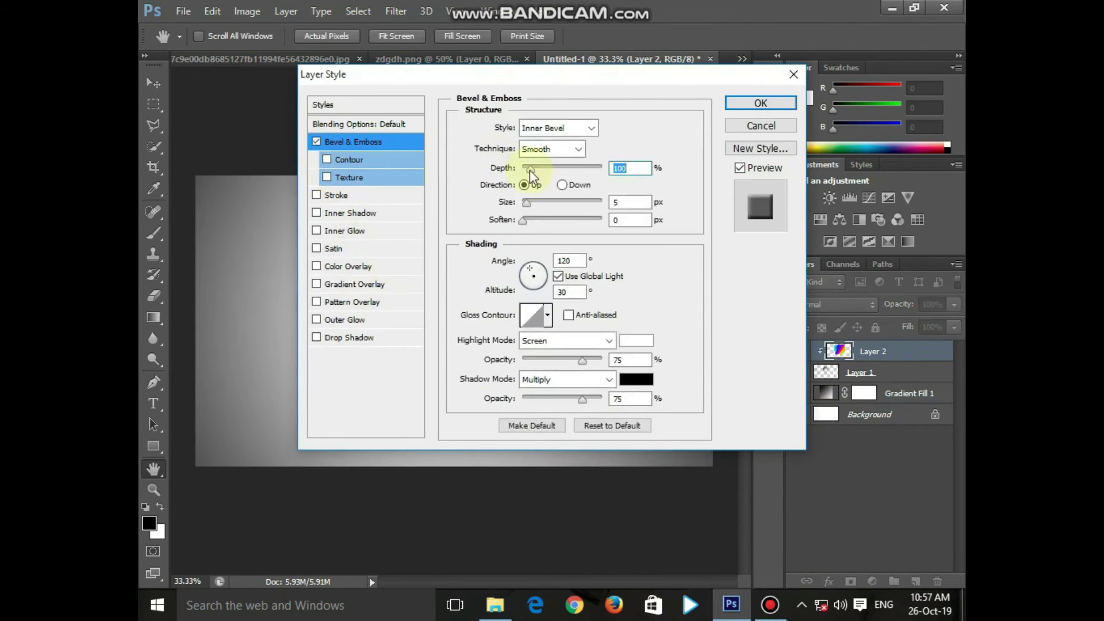
drag(530, 169, 616, 177)
drag(527, 202, 512, 214)
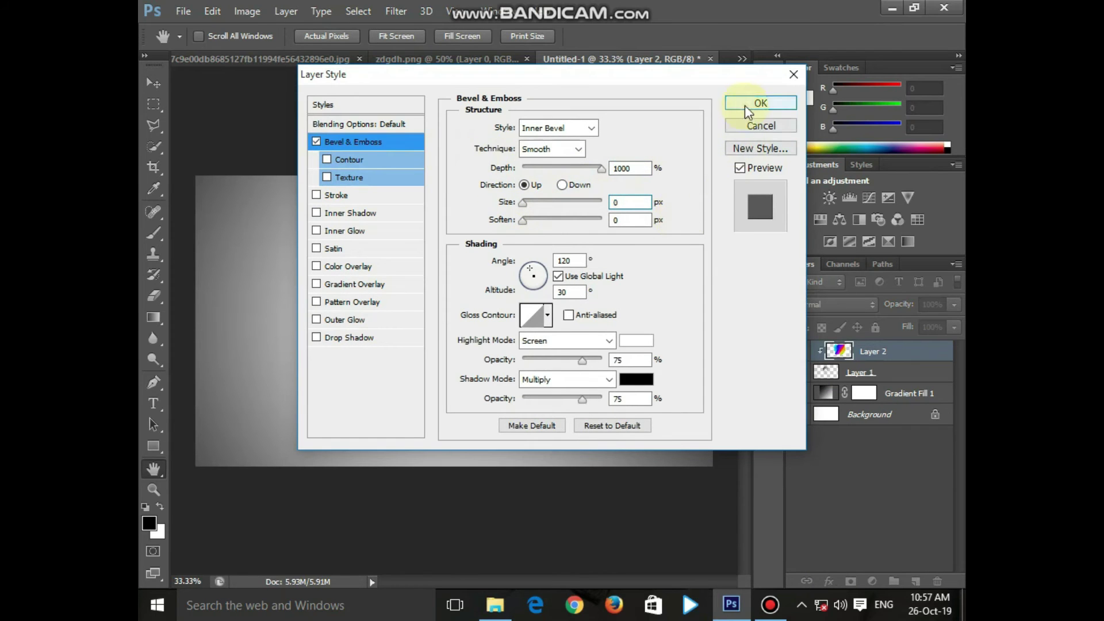
click(744, 105)
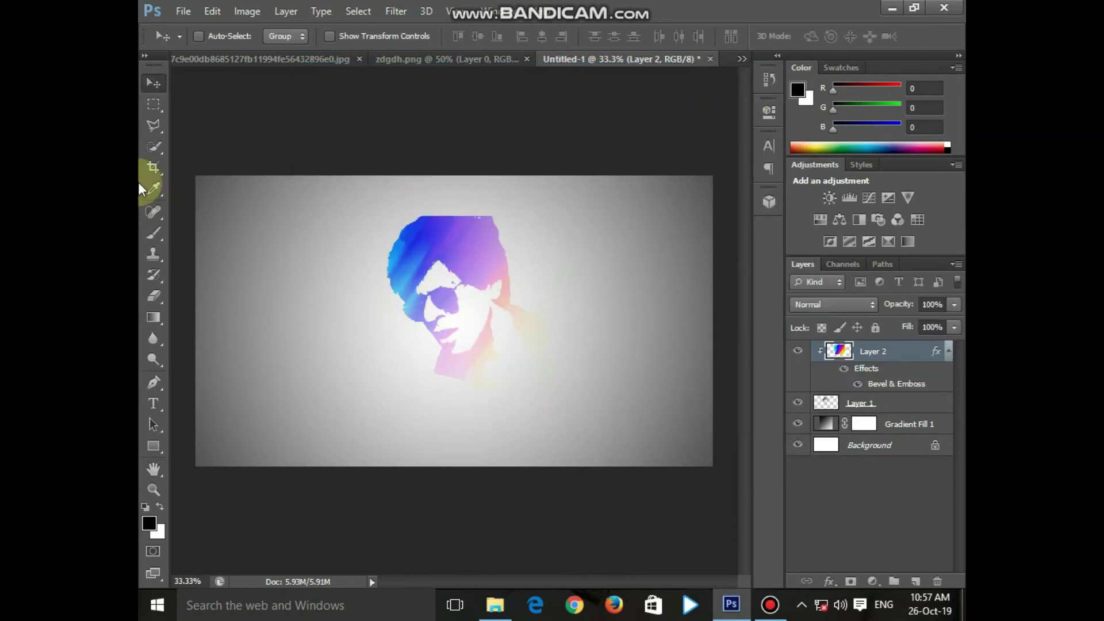
- Add the text "Sharuk Khan" in black 92.1 pt Vivaldi at the lower left of the portrait
click(153, 403)
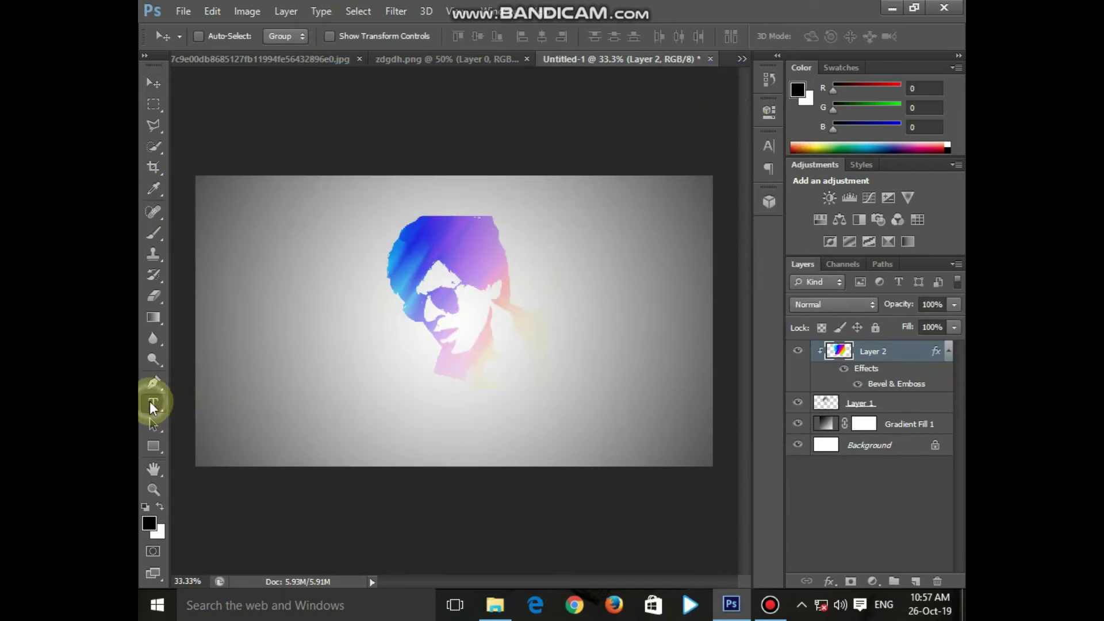
click(306, 380)
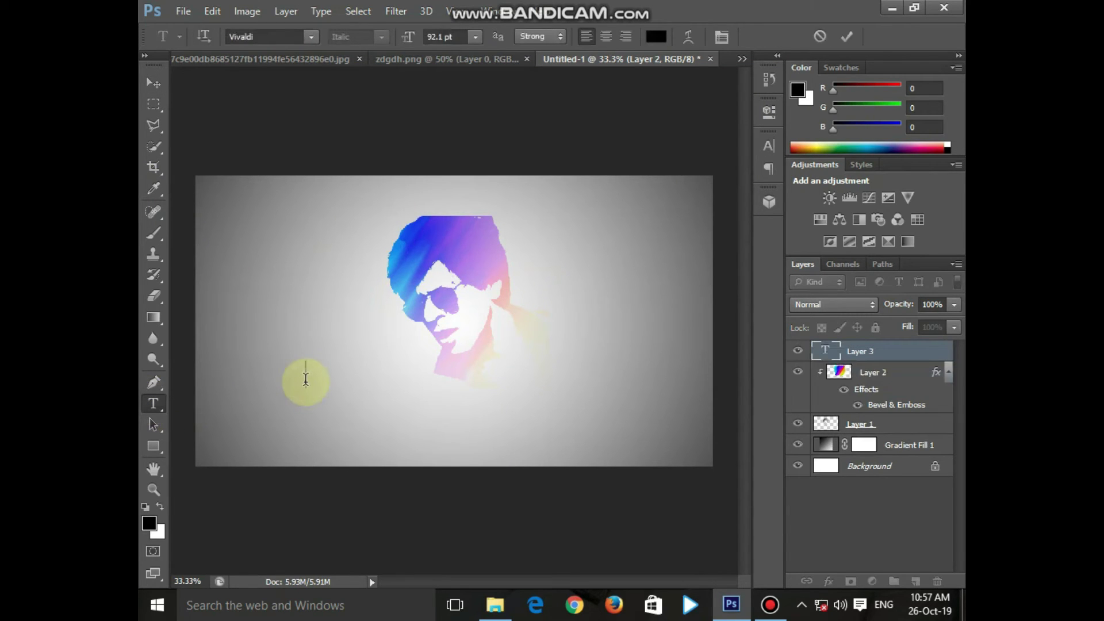
text(AS)
text(haruk )
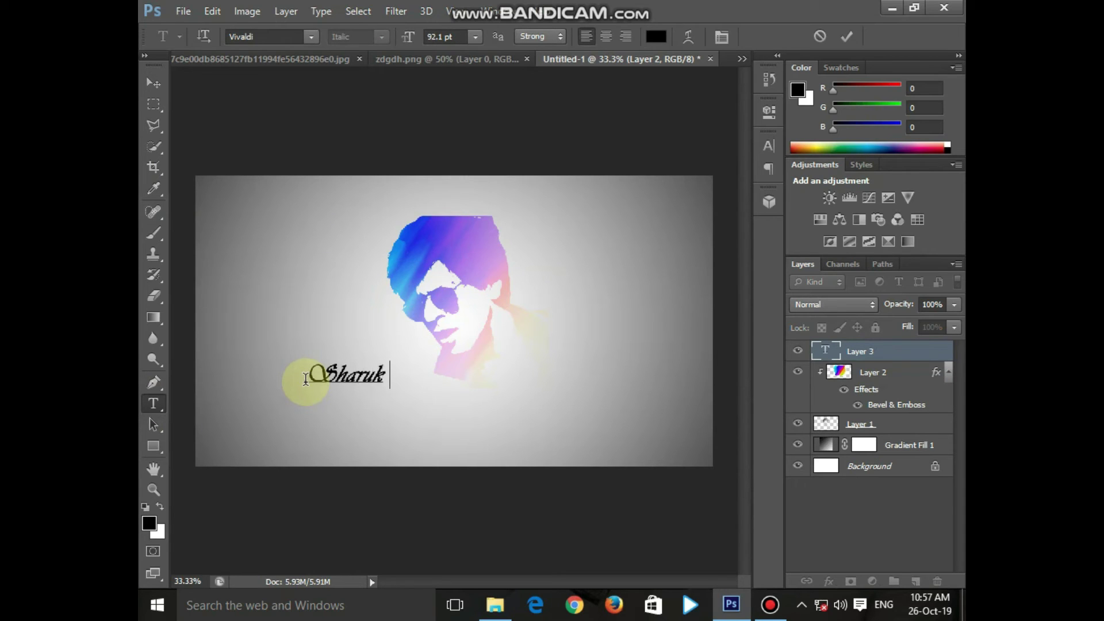
text(Khan)
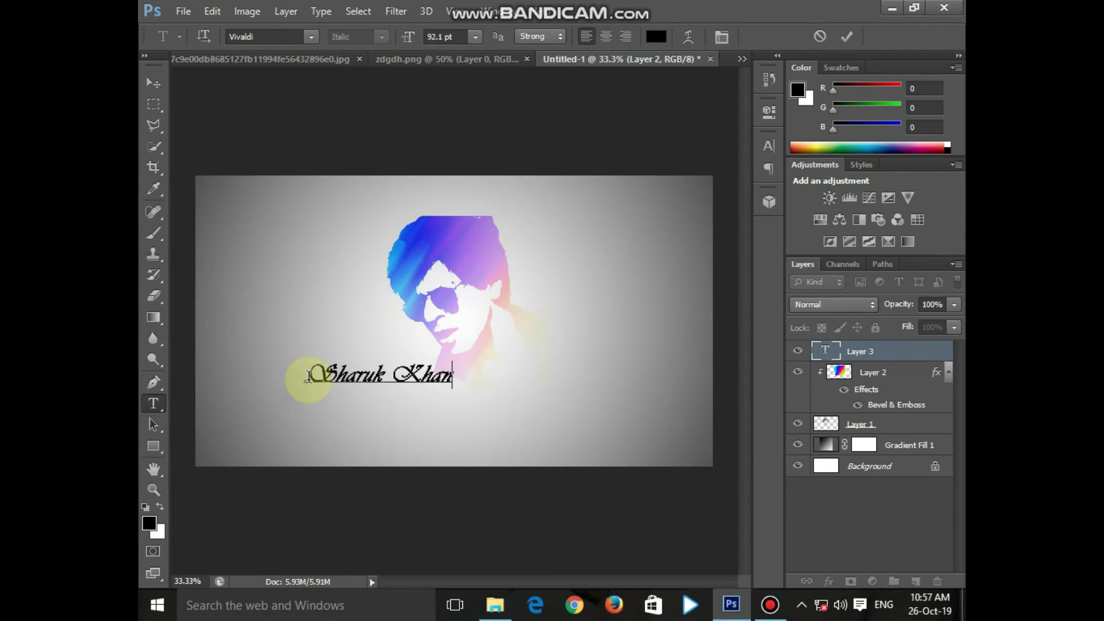
- Move the name text so it sits centred just below the portrait, and commit the text
key(ctrl+t)
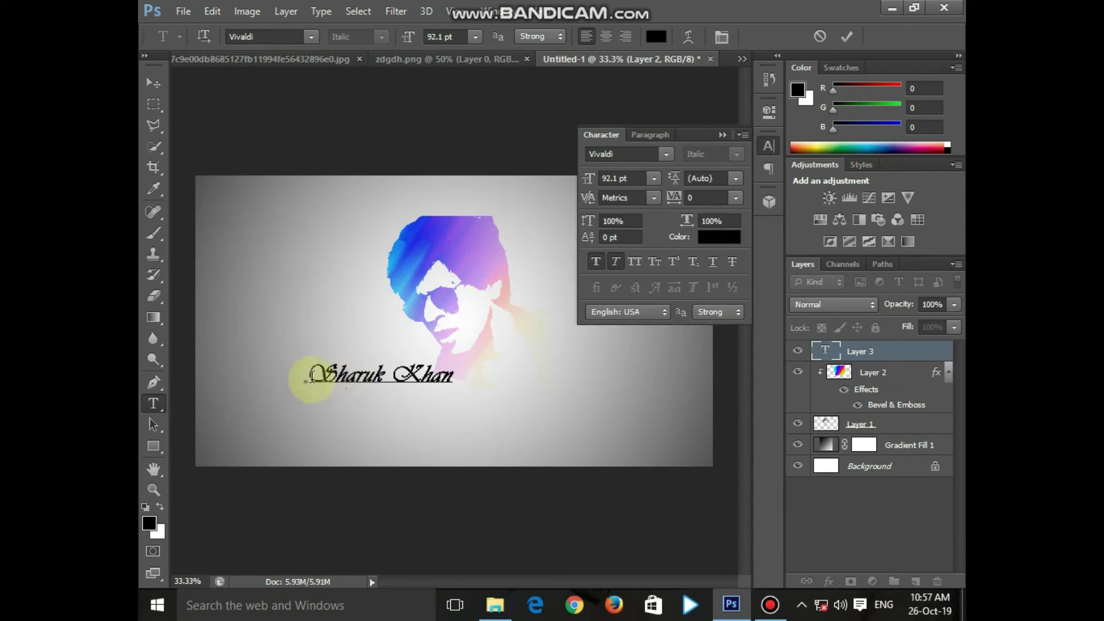
key(ctrl+a)
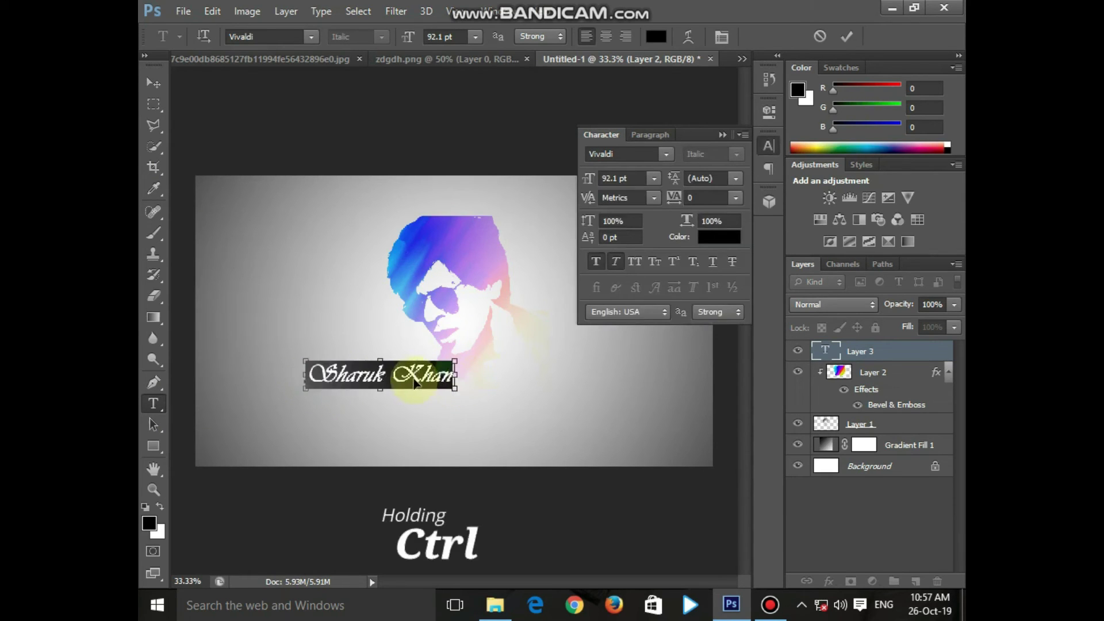
drag(416, 383, 512, 395)
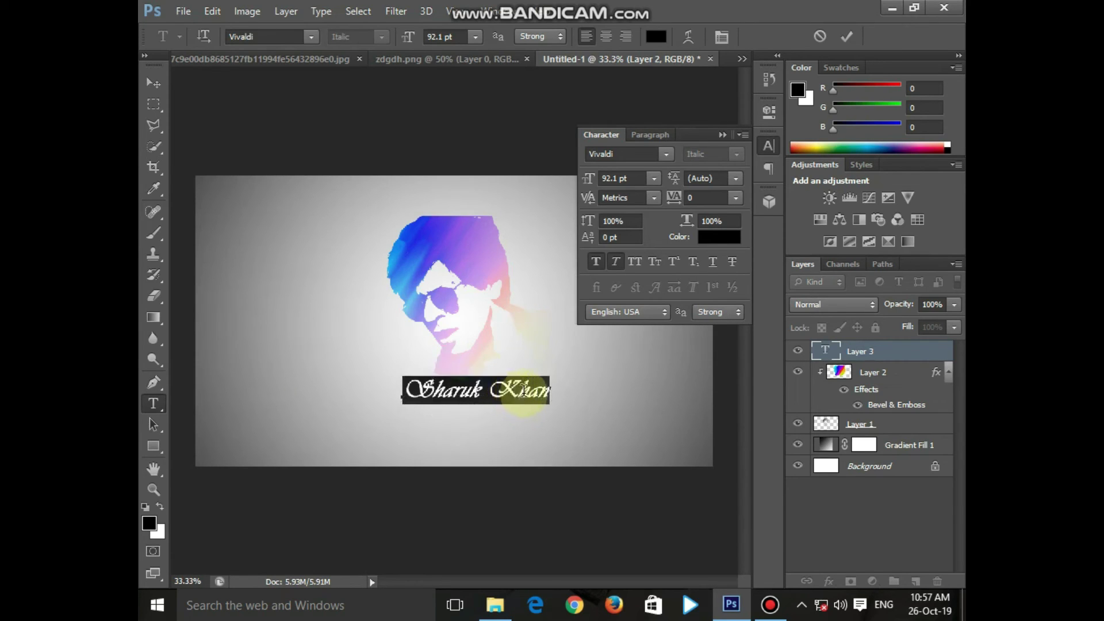
click(524, 394)
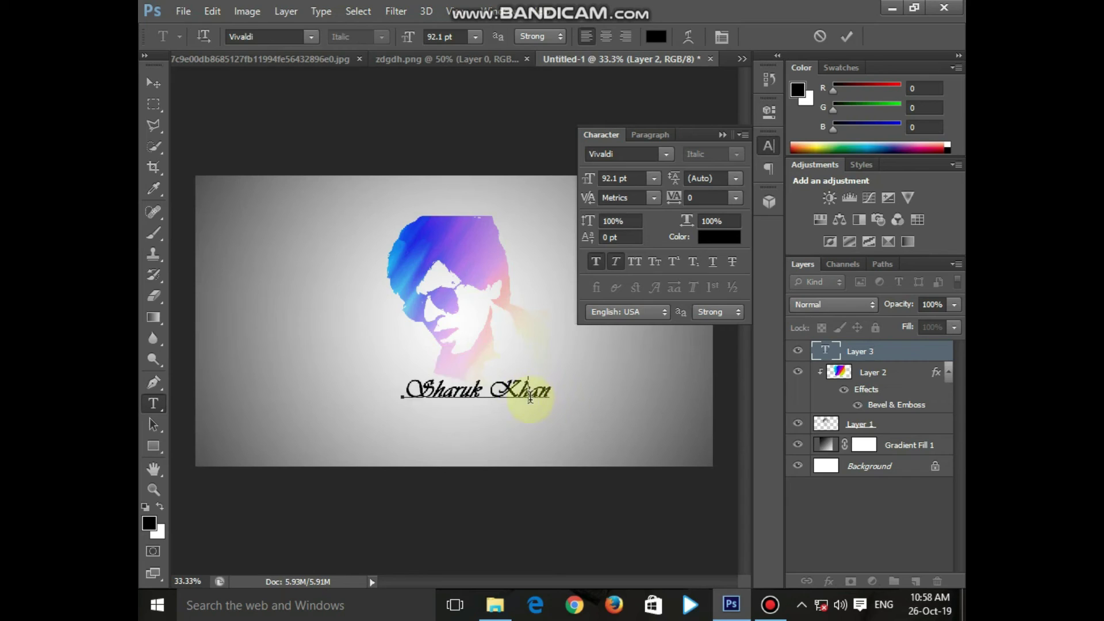
drag(537, 397, 534, 400)
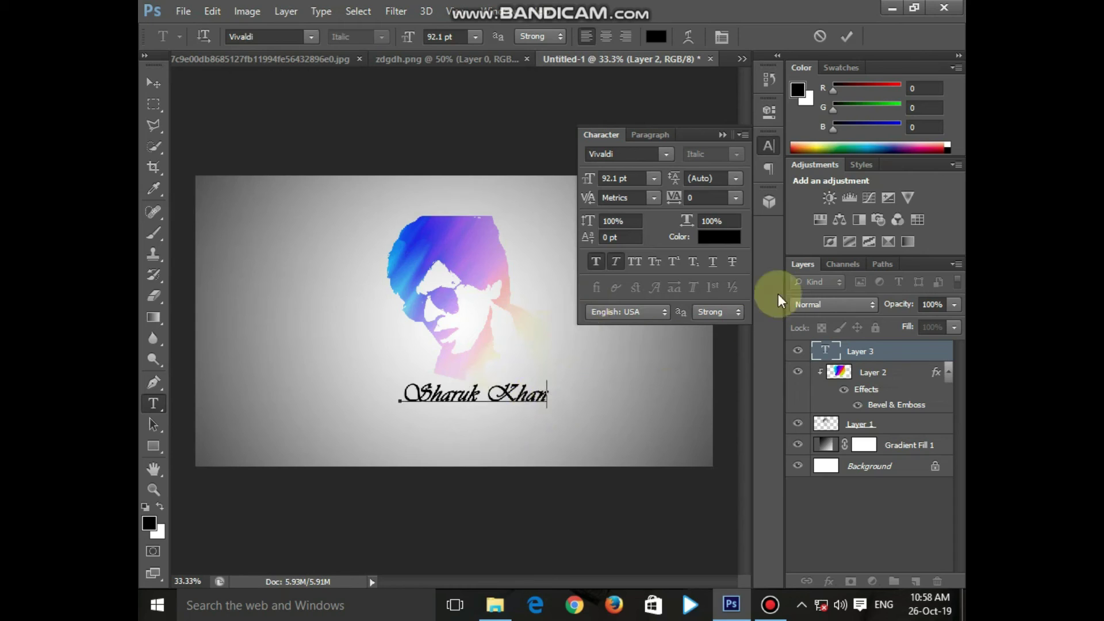
click(723, 135)
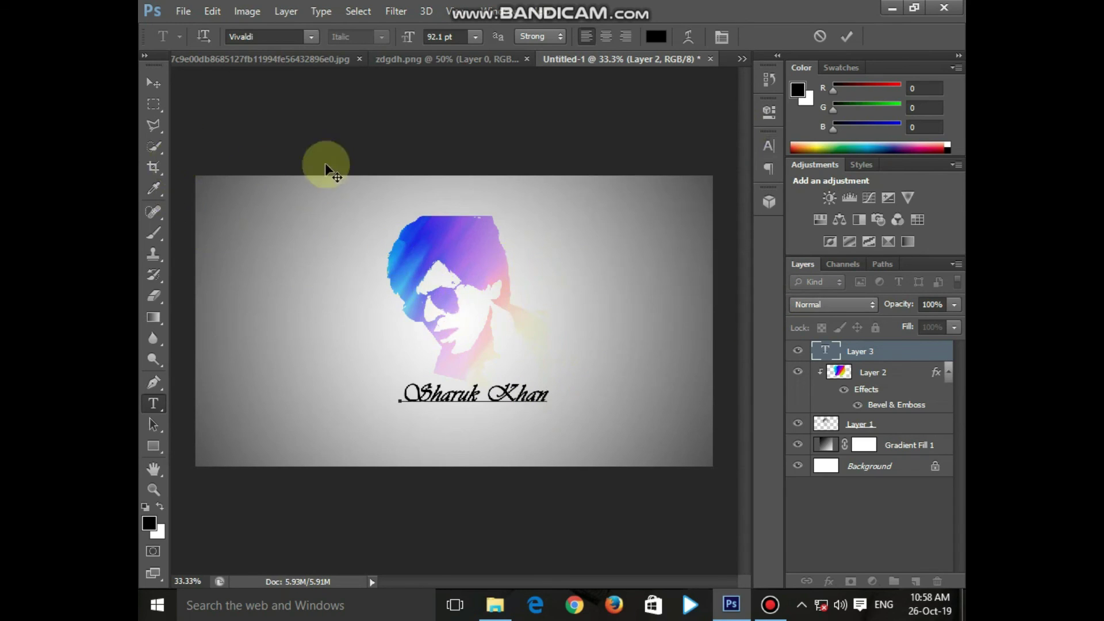
click(152, 84)
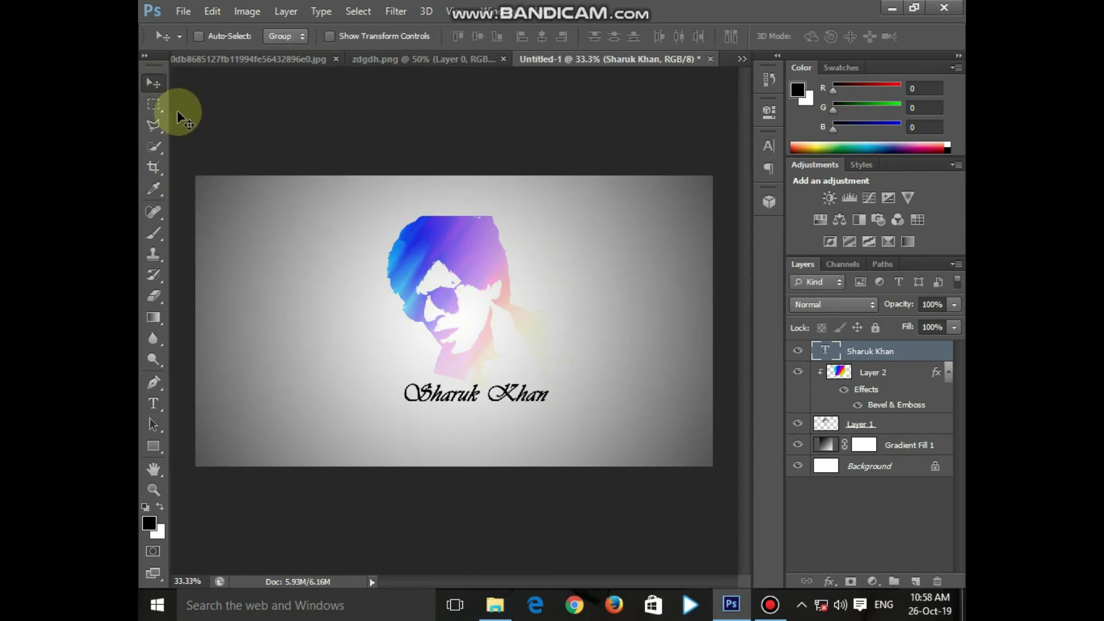
- Begin saving the document under a new name on the Desktop, entering "Sharuk Khan" as the file name
click(183, 11)
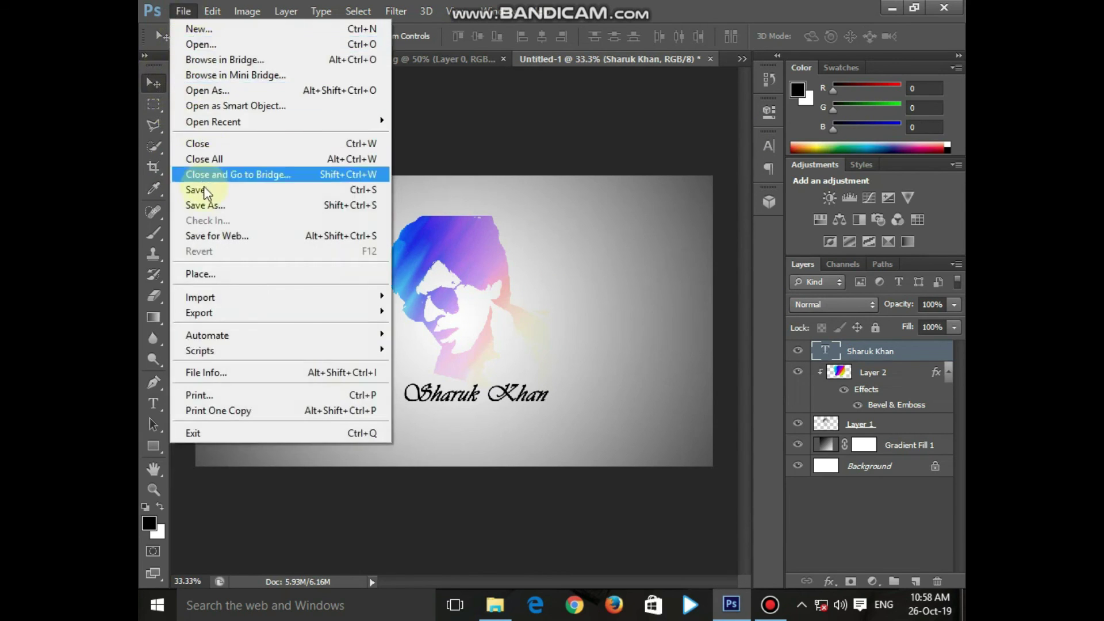
click(197, 205)
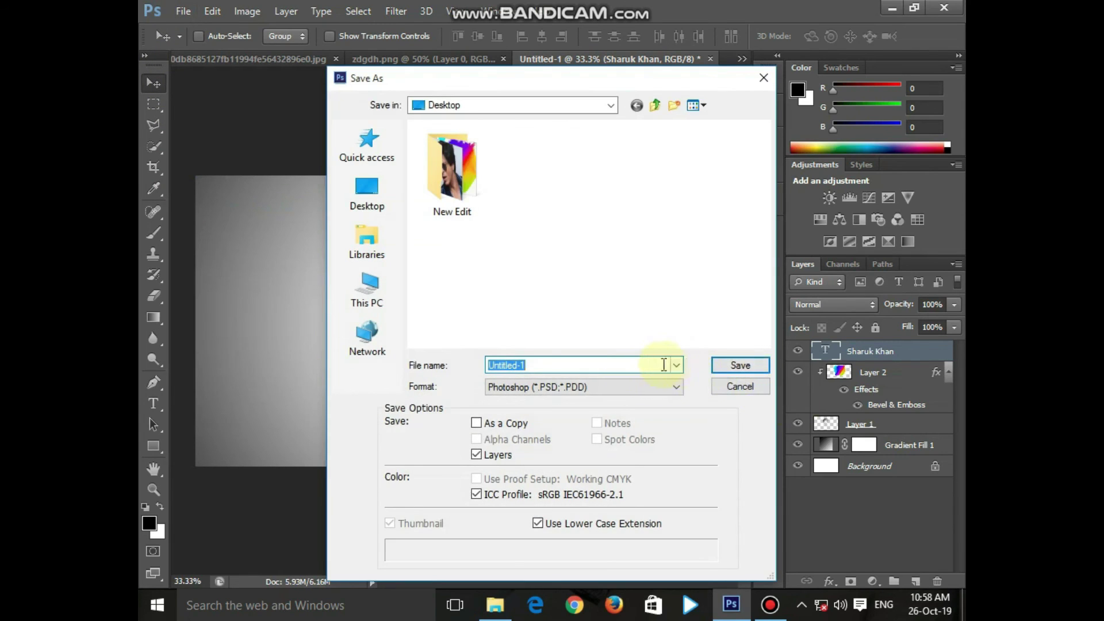
click(647, 365)
key(BackSpace)
key(BackSpace)
key(BackSpace)
key(BackSpace)
key(BackSpace)
key(BackSpace)
key(BackSpace)
key(BackSpace)
key(BackSpace)
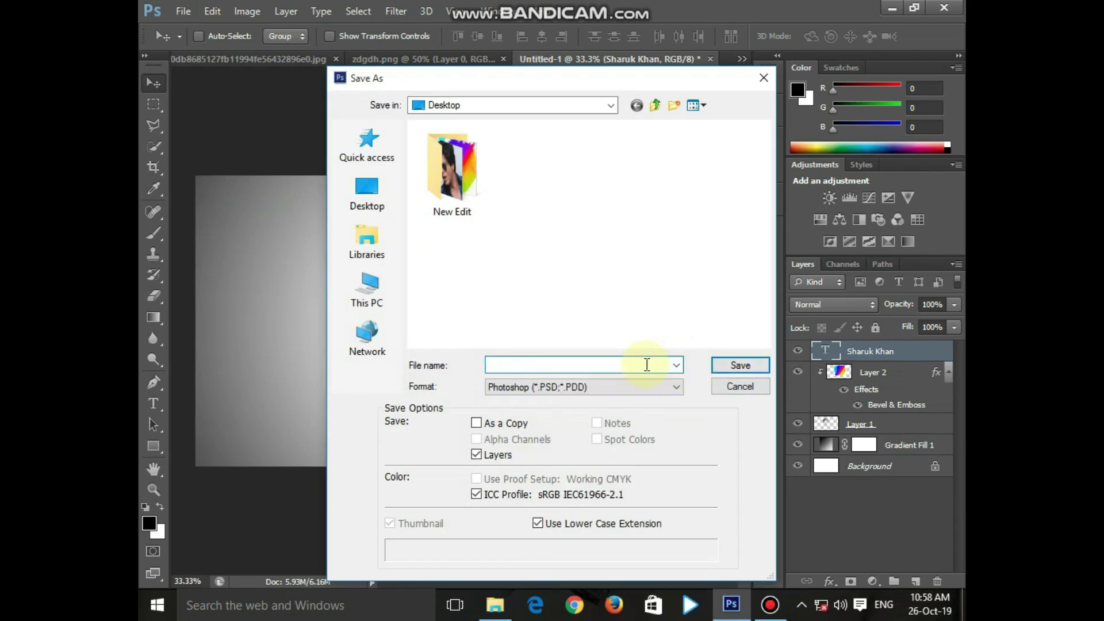
text(Sharuk Khan)
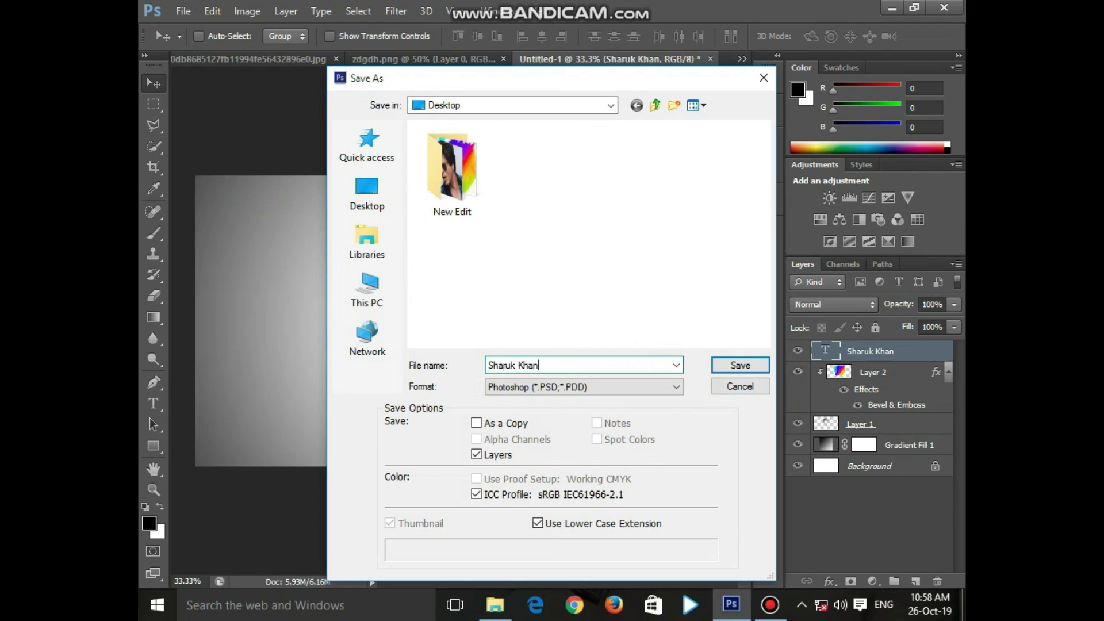
- Save the file in JPEG format with quality 8 (High) and the Baseline ("Standard") option
click(649, 389)
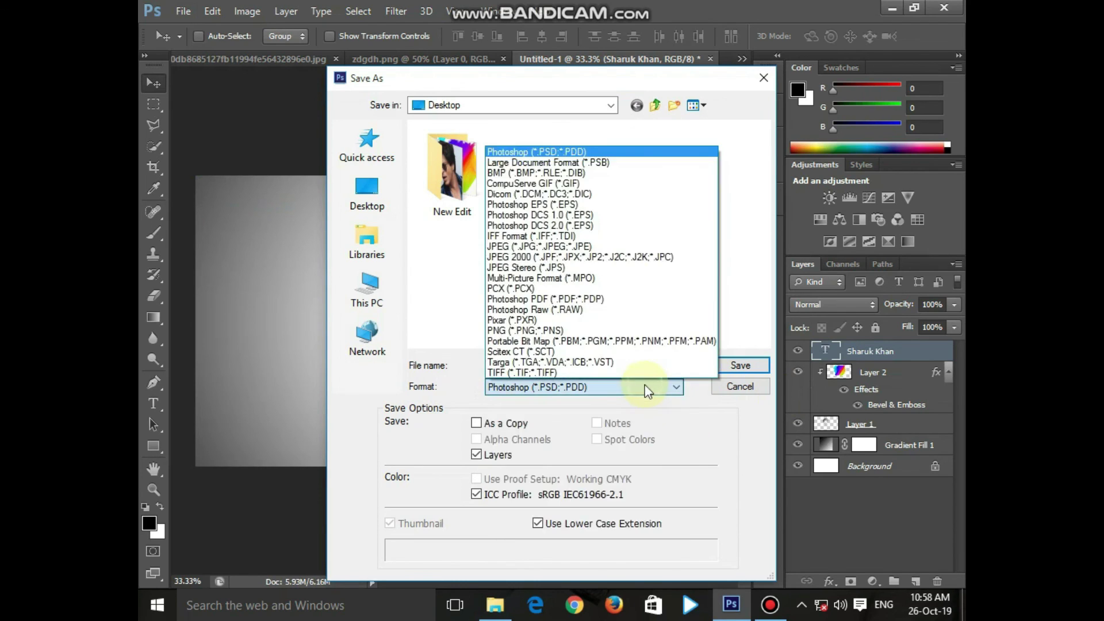
click(623, 247)
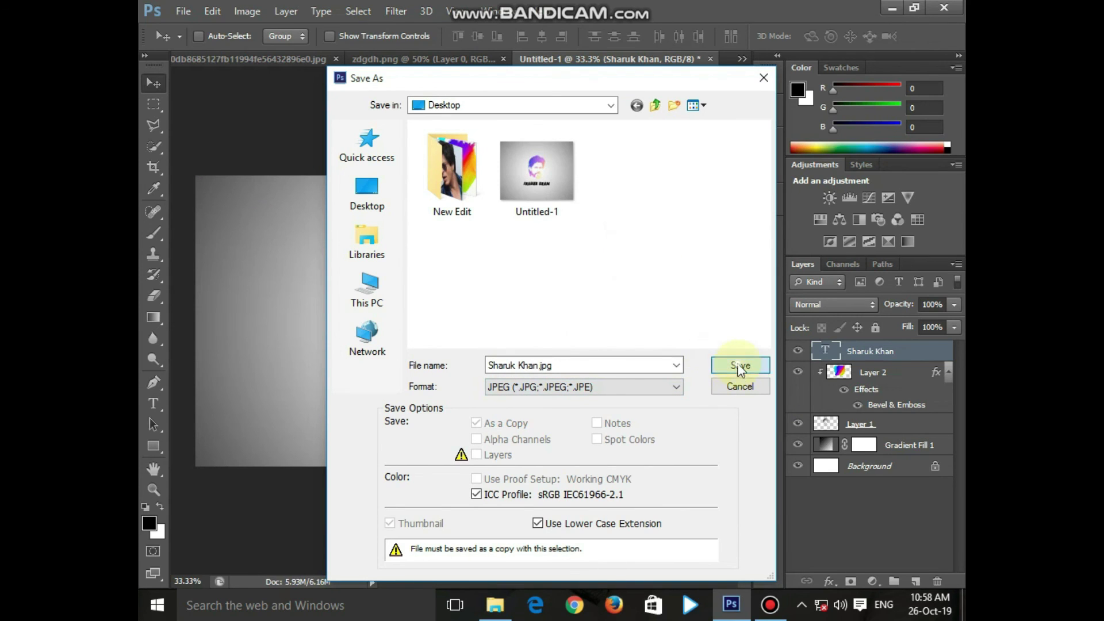
click(739, 366)
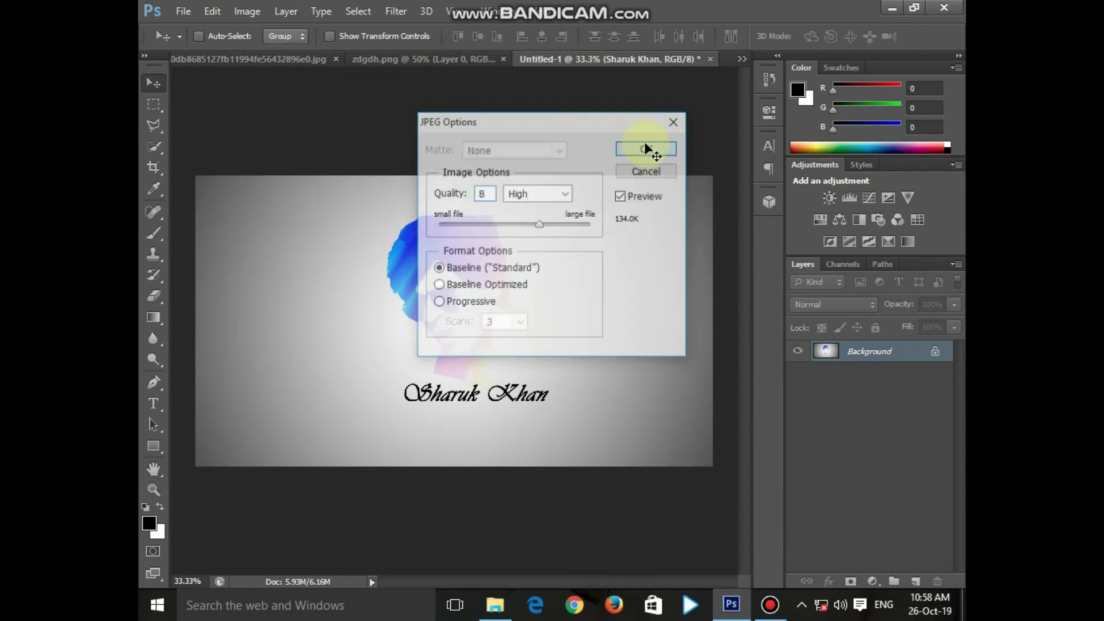
click(645, 145)
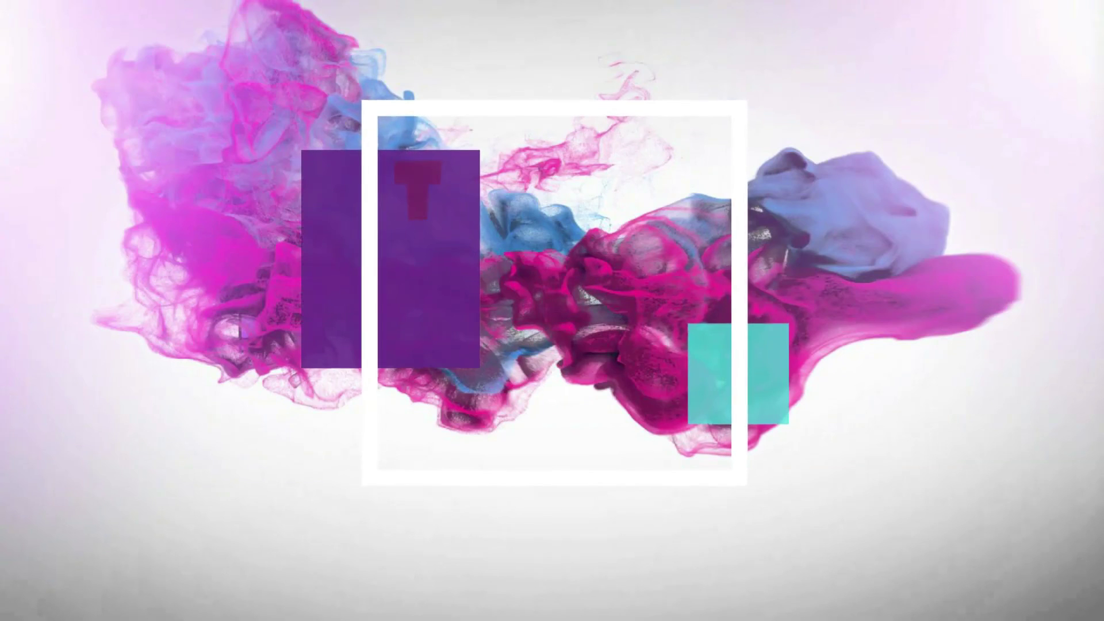